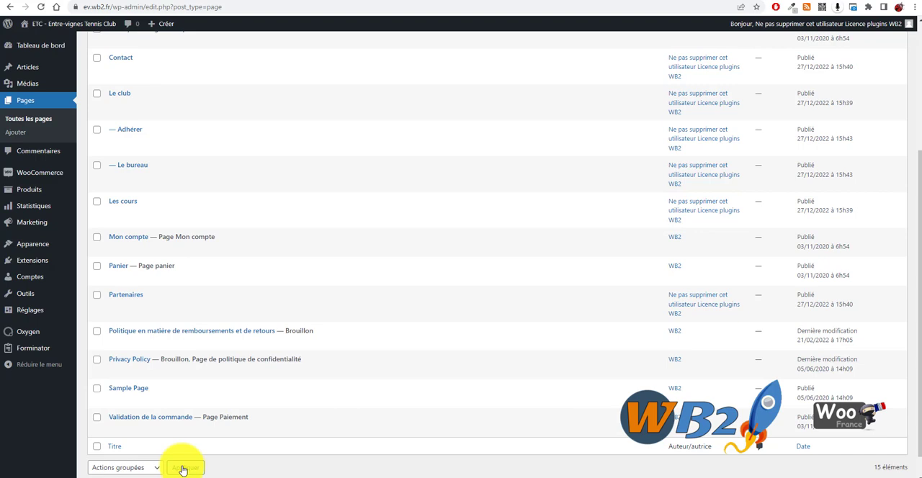
Open the club's public website in a separate browser tab and look over the news sections of its homepage
{"action": "mouse_move", "coordinate": [62, 21]}
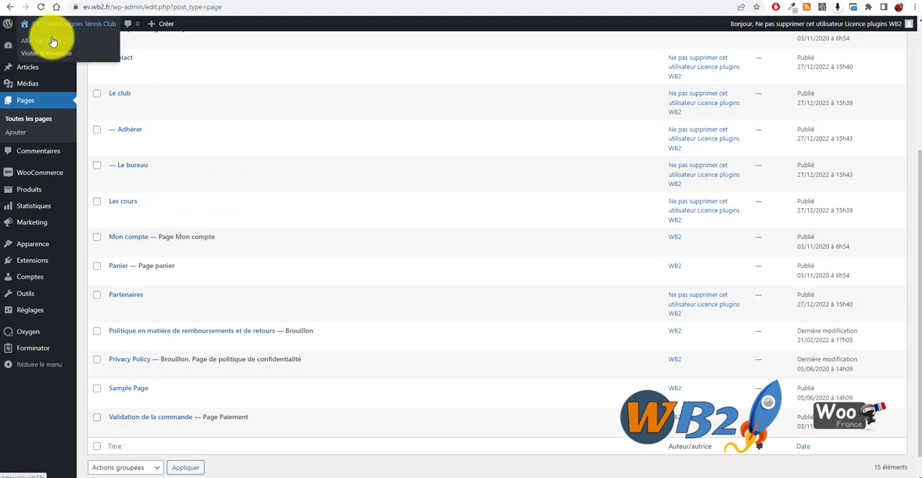
{"action": "right_click", "coordinate": [54, 40]}
{"action": "left_click", "coordinate": [116, 45]}
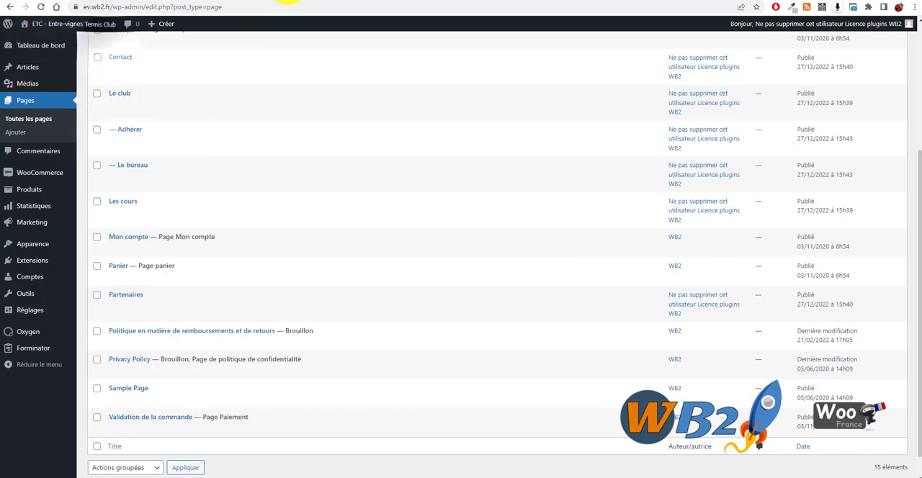
{"action": "left_click", "coordinate": [288, 2]}
{"action": "scroll", "coordinate": [237, 226], "scroll_direction": "down", "scroll_amount": 8}
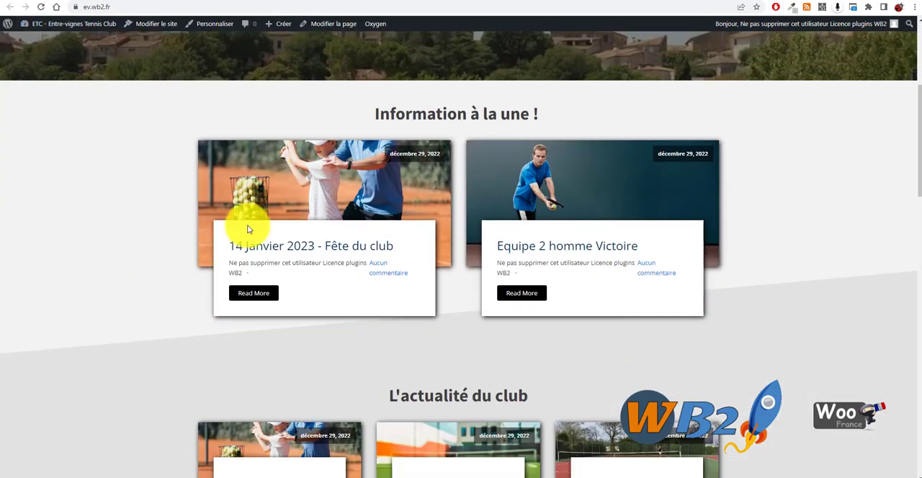
{"action": "scroll", "coordinate": [384, 267], "scroll_direction": "down", "scroll_amount": 5}
{"action": "scroll", "coordinate": [412, 277], "scroll_direction": "up", "scroll_amount": 15}
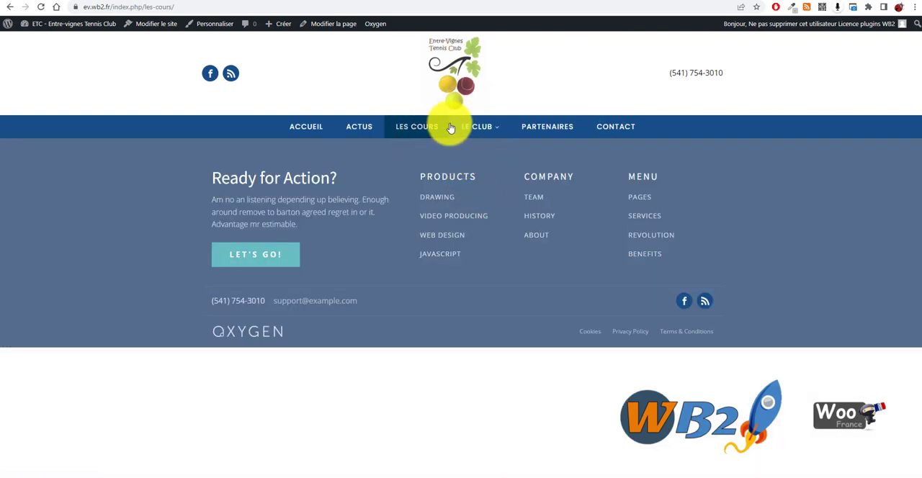
Open the site's Le Club page, followed by its Le Bureau subpage
{"action": "mouse_move", "coordinate": [496, 127]}
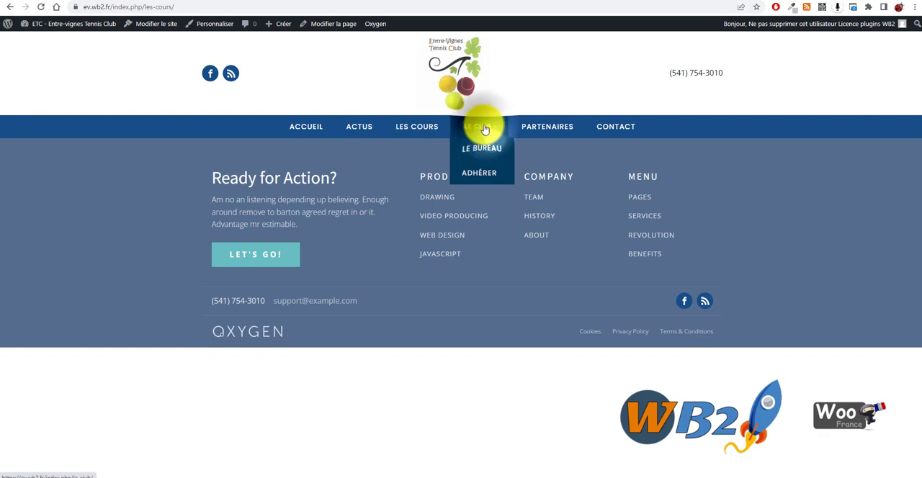
{"action": "left_click", "coordinate": [484, 129]}
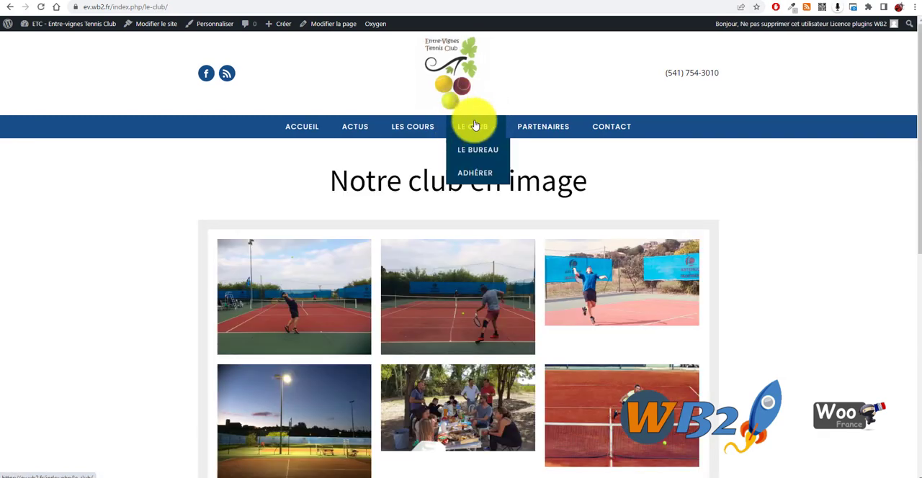
{"action": "left_click", "coordinate": [483, 152]}
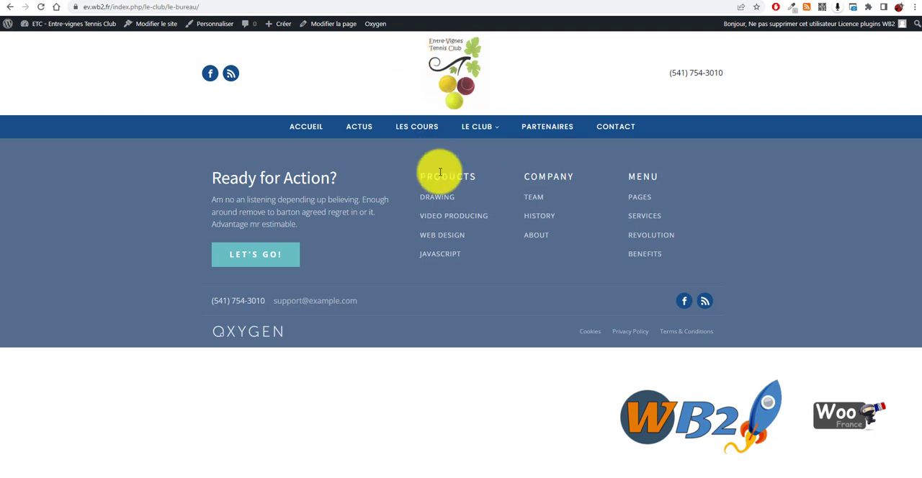
{"action": "mouse_move", "coordinate": [477, 149]}
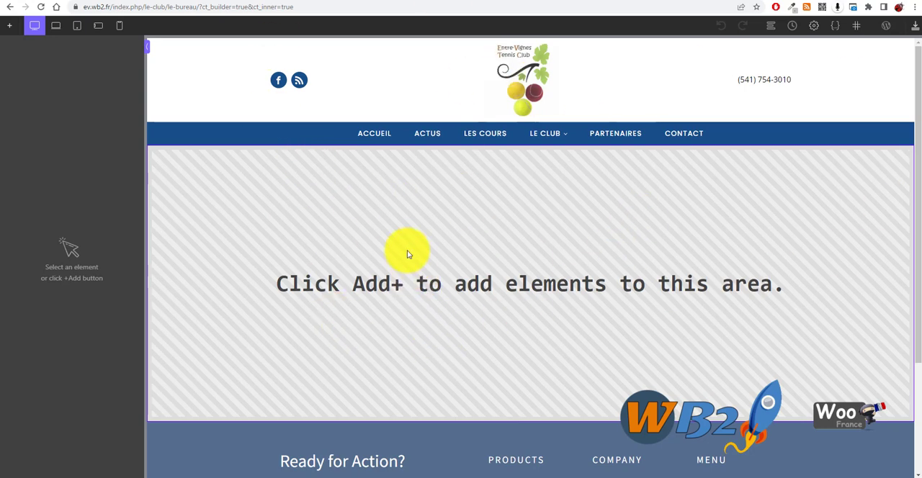
Add a section to the empty Le Bureau page and place a layout of three equal columns inside it
{"action": "left_click", "coordinate": [10, 26]}
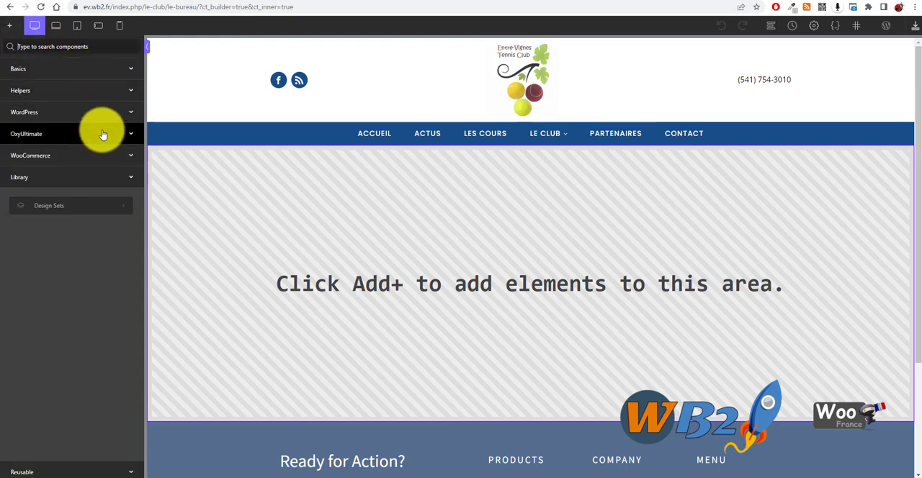
{"action": "left_click", "coordinate": [123, 72]}
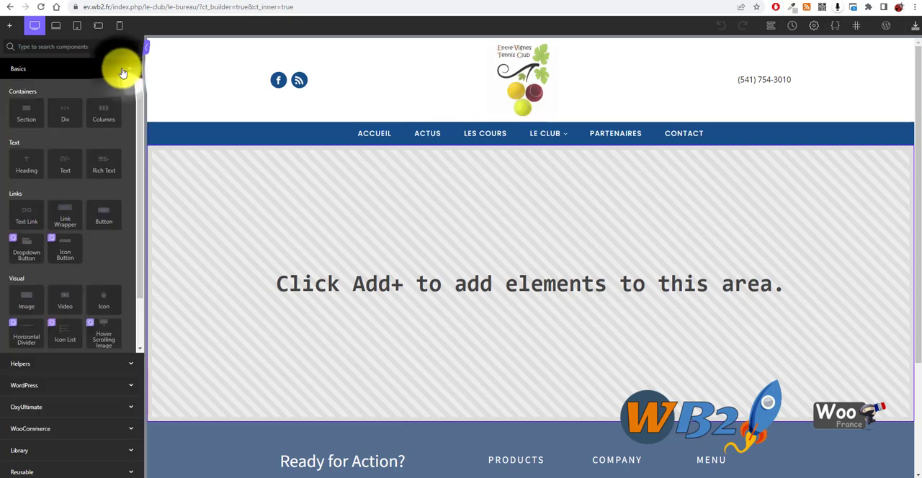
{"action": "left_click", "coordinate": [32, 123]}
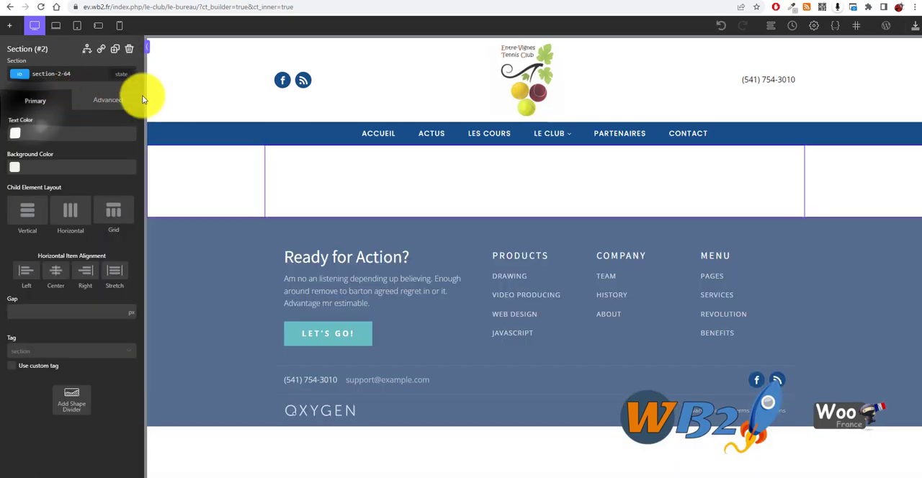
{"action": "left_click", "coordinate": [10, 27]}
{"action": "left_click", "coordinate": [99, 114]}
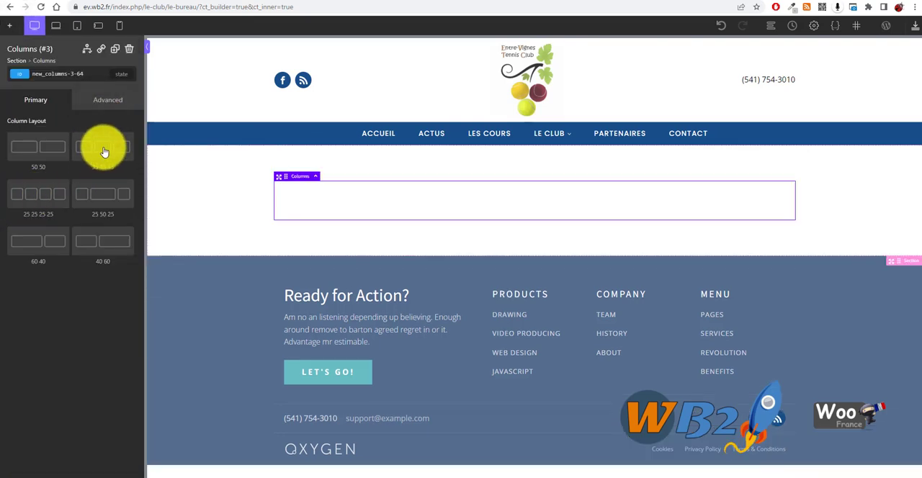
{"action": "left_click", "coordinate": [105, 149]}
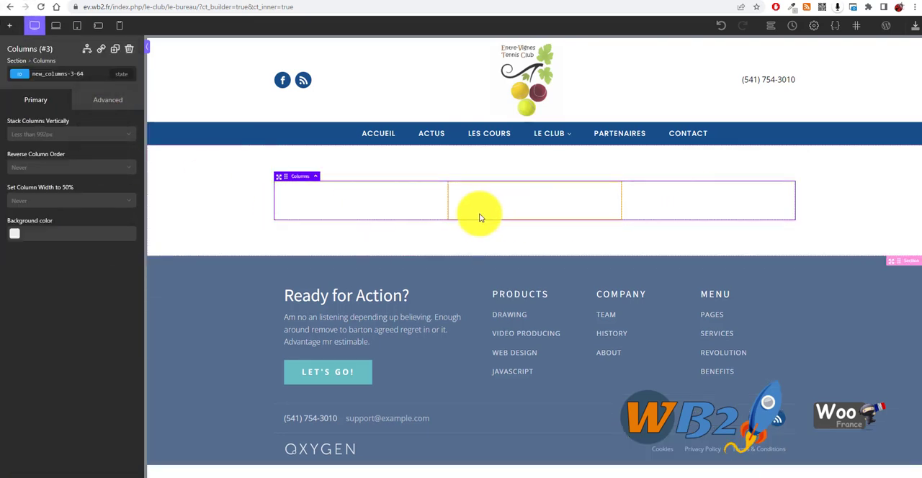
Browse the available components for the first column and insert a Testimonial element into it
{"action": "left_click", "coordinate": [375, 197]}
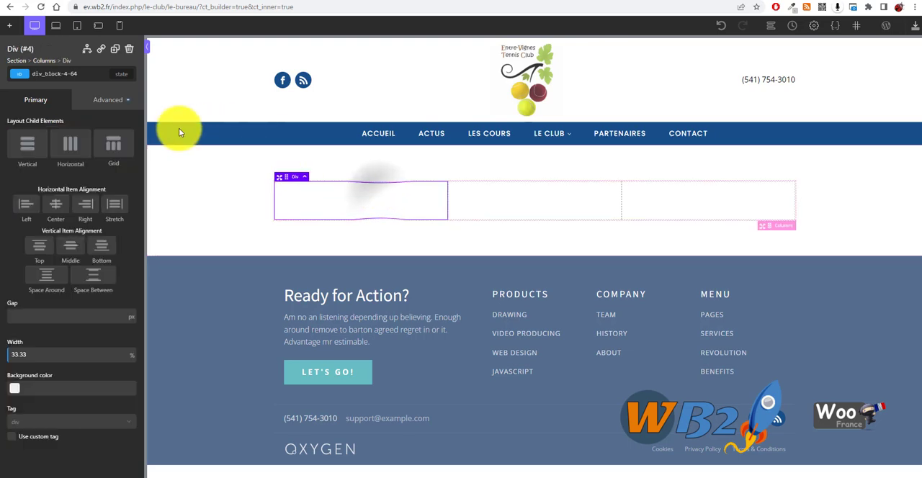
{"action": "left_click", "coordinate": [19, 27]}
{"action": "scroll", "coordinate": [92, 184], "scroll_direction": "down", "scroll_amount": 3}
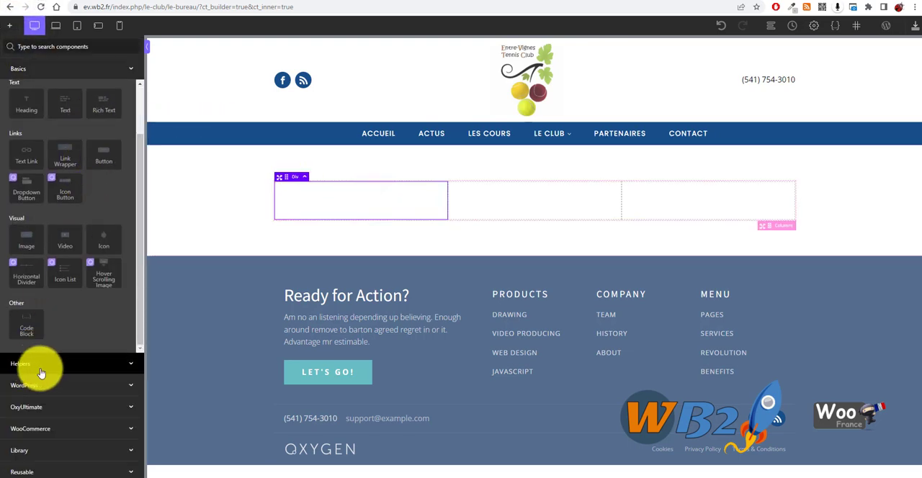
{"action": "left_click", "coordinate": [103, 365]}
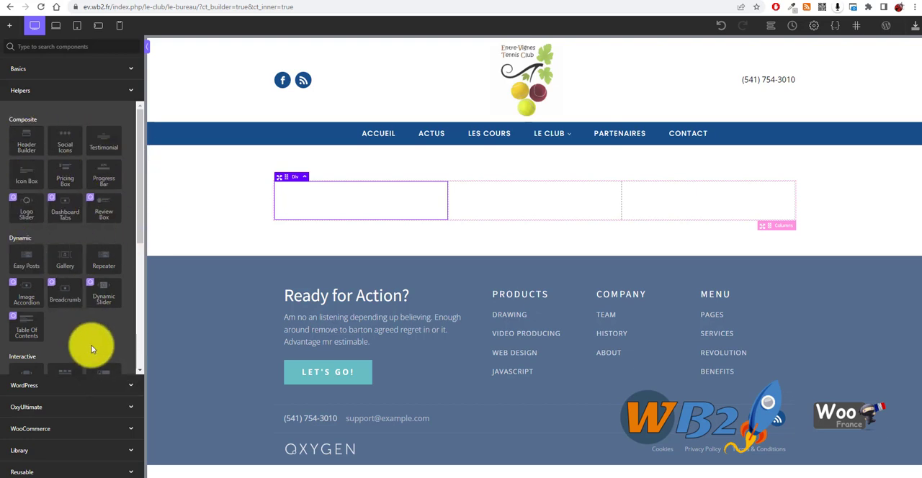
{"action": "scroll", "coordinate": [92, 324], "scroll_direction": "down", "scroll_amount": 3}
{"action": "scroll", "coordinate": [126, 263], "scroll_direction": "down", "scroll_amount": 3}
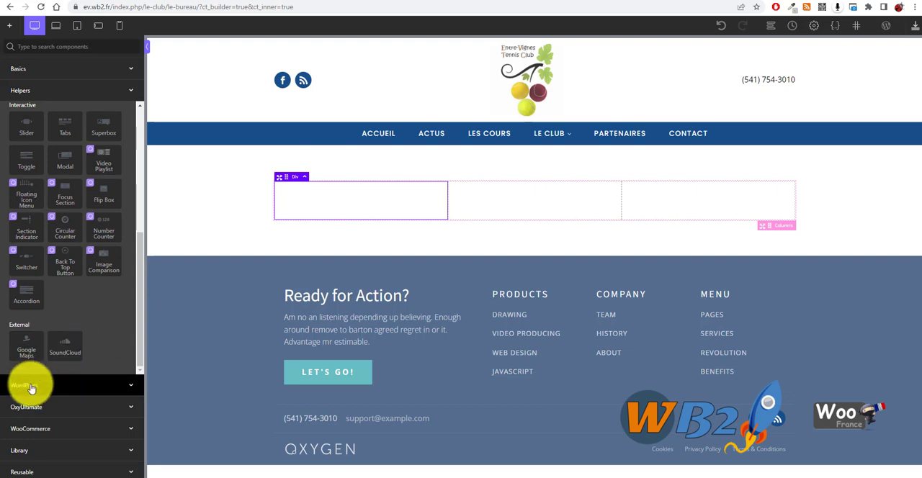
{"action": "left_click", "coordinate": [107, 387]}
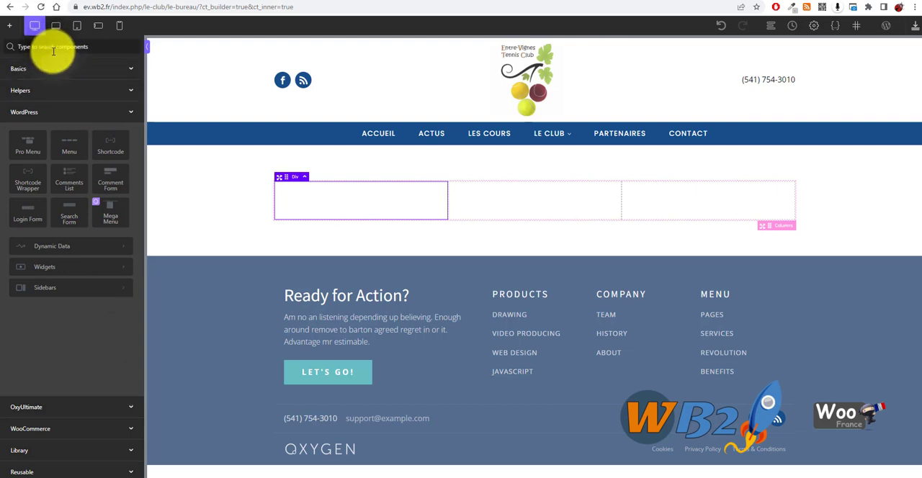
{"action": "type", "text": "tes"}
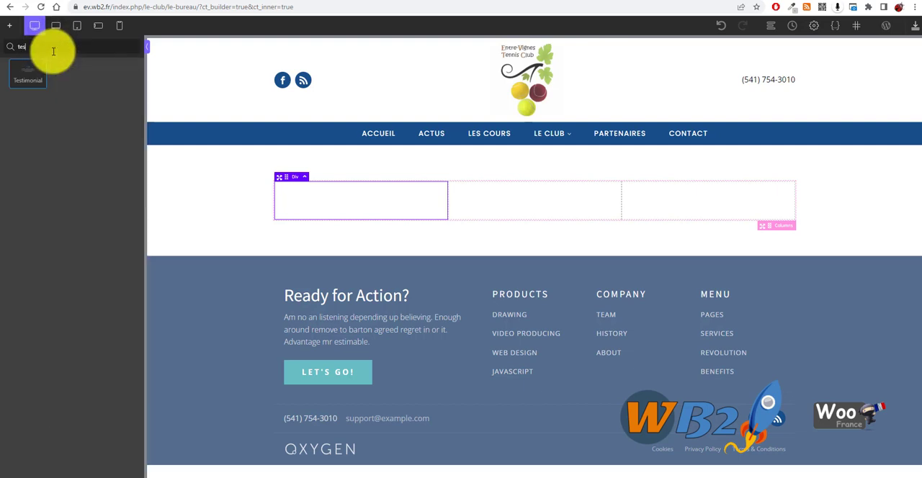
{"action": "left_click", "coordinate": [22, 74]}
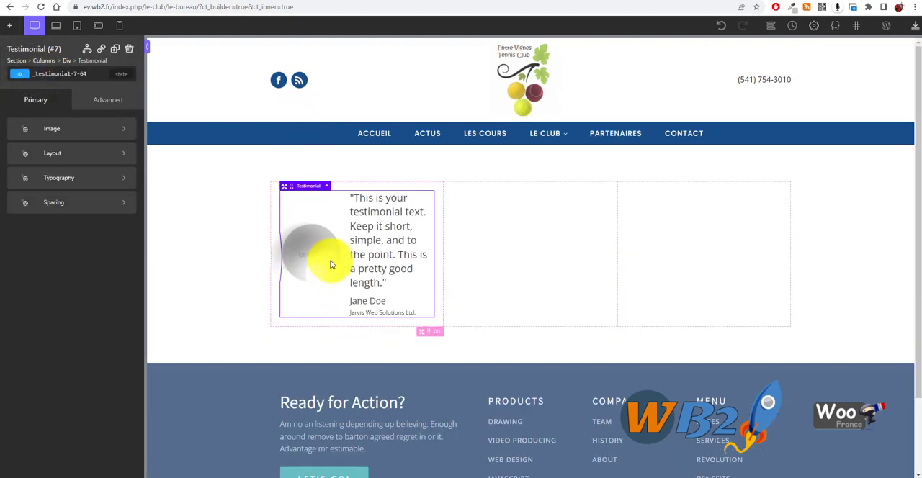
Set the testimonial's image to the media library photo of a coach teaching a child on a clay court
{"action": "left_click", "coordinate": [196, 213]}
{"action": "left_click", "coordinate": [364, 221]}
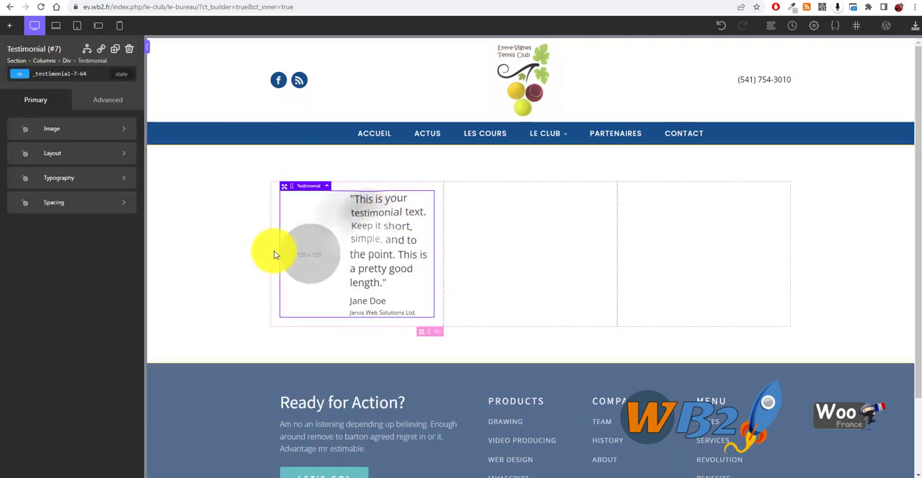
{"action": "left_click", "coordinate": [70, 129]}
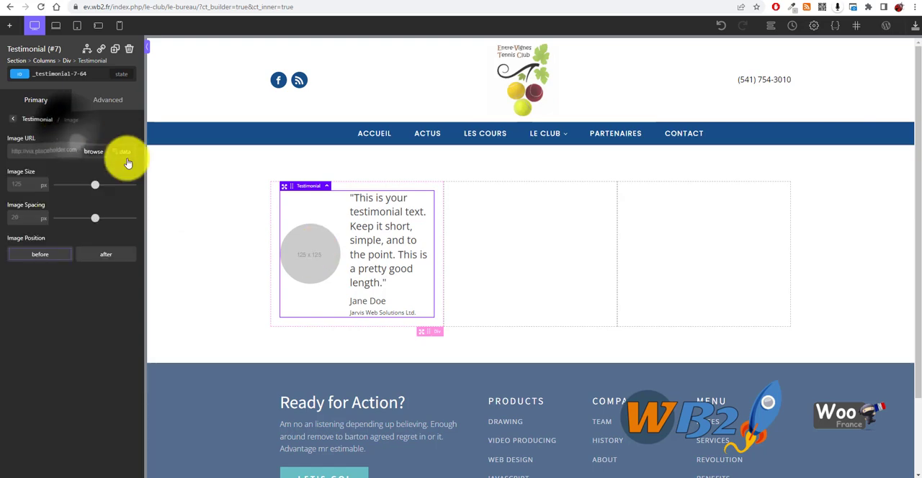
{"action": "left_click", "coordinate": [94, 152]}
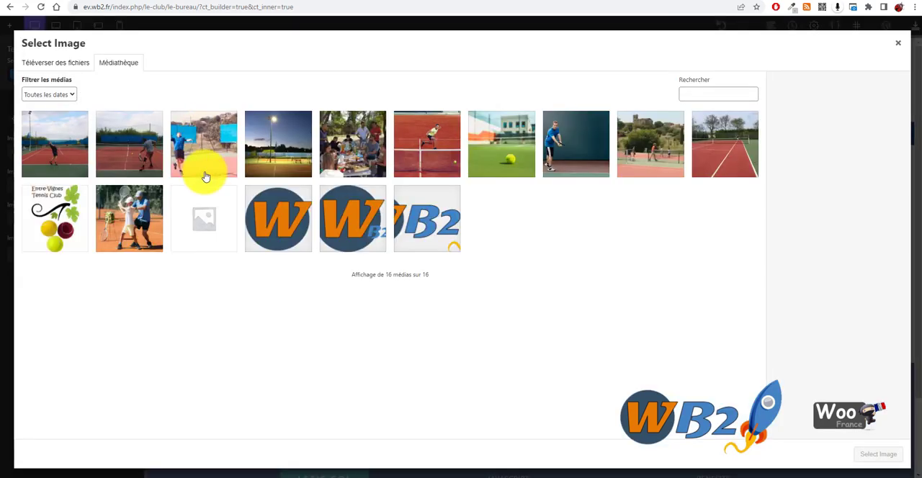
{"action": "left_click", "coordinate": [138, 207]}
{"action": "left_click", "coordinate": [878, 454]}
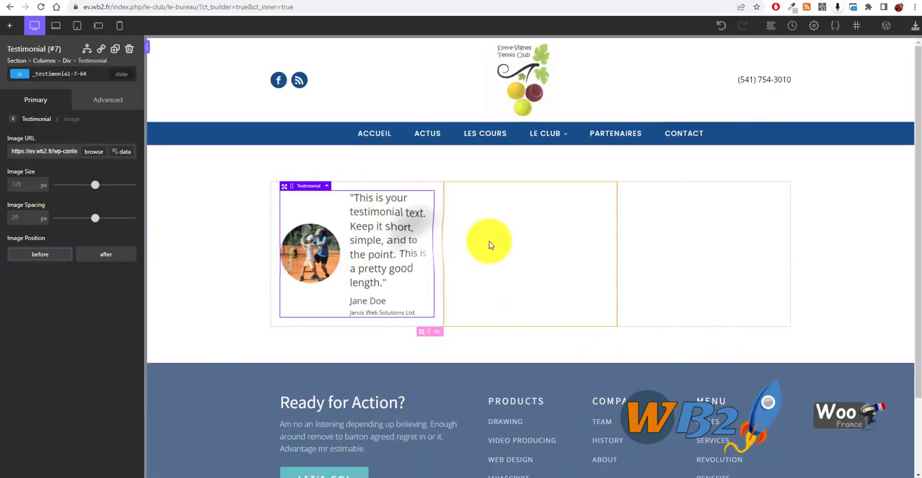
Copy the testimonial into the second and third columns and dismiss the clipboard permission request
{"action": "right_click", "coordinate": [296, 186]}
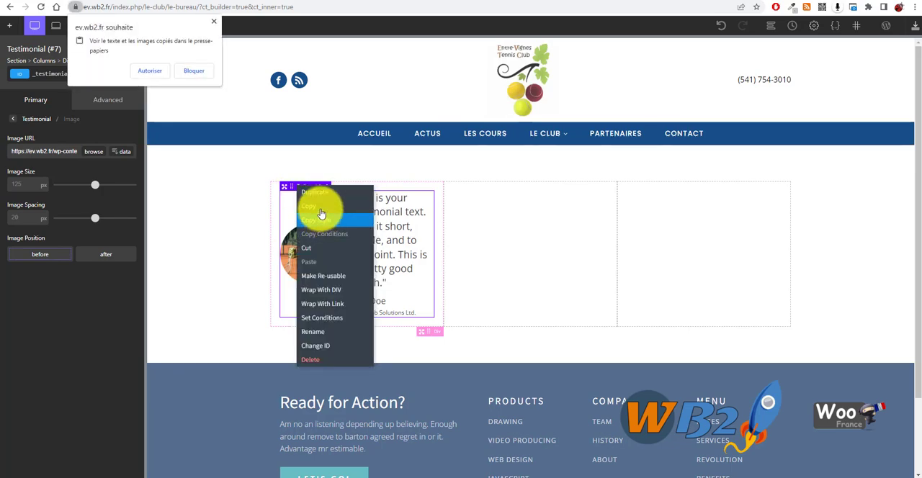
{"action": "left_click", "coordinate": [320, 209]}
{"action": "left_click", "coordinate": [485, 218]}
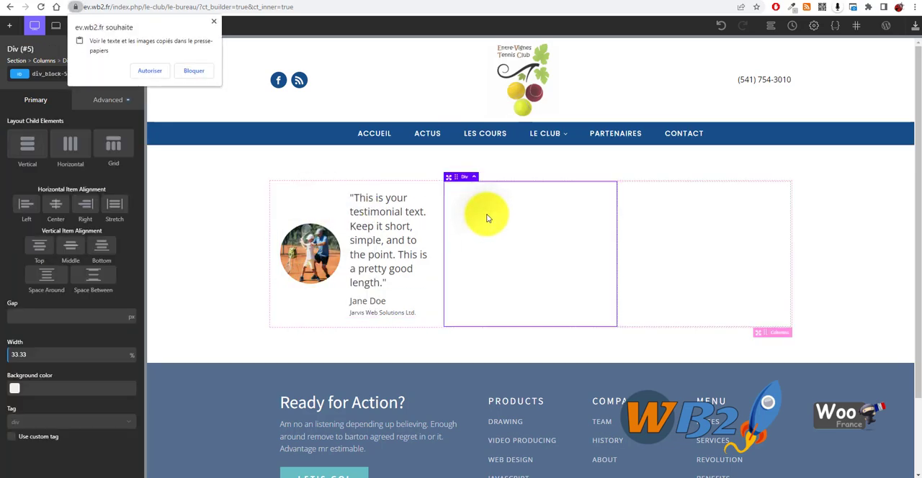
{"action": "key", "text": "ctrl+v"}
{"action": "left_click", "coordinate": [736, 228]}
{"action": "key", "text": "ctrl+v"}
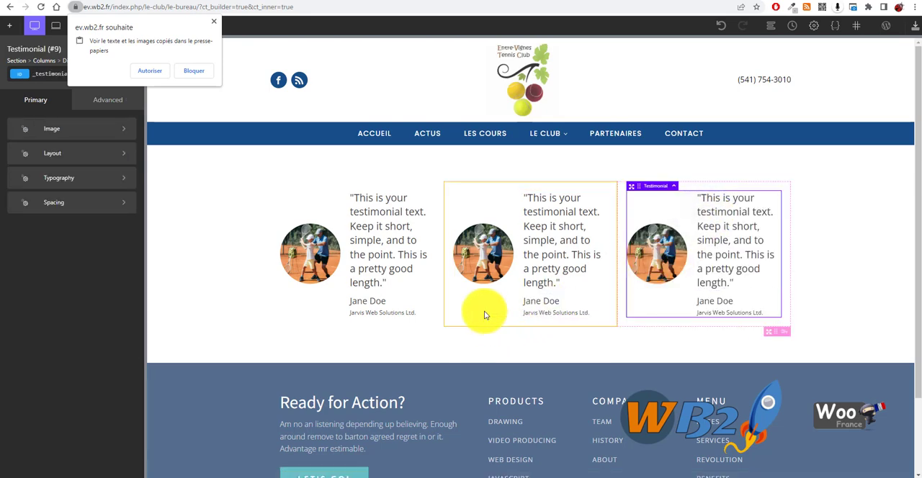
{"action": "left_click", "coordinate": [317, 256]}
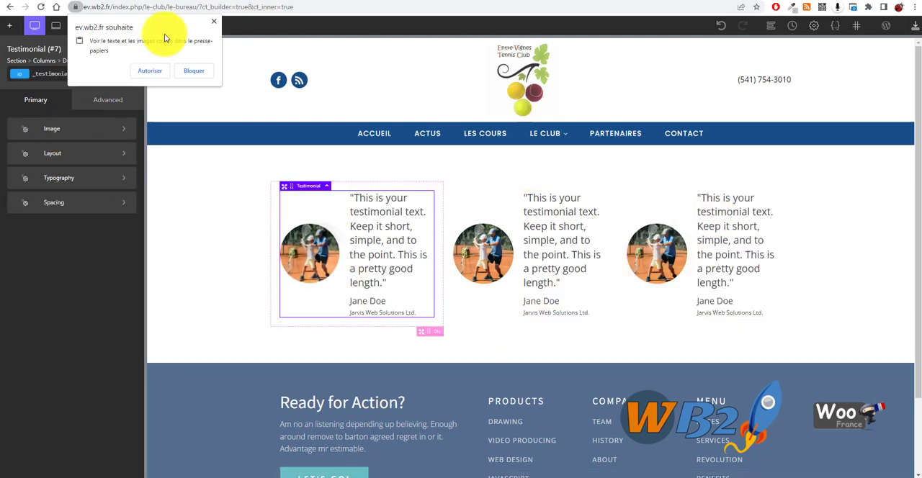
{"action": "left_click", "coordinate": [212, 23]}
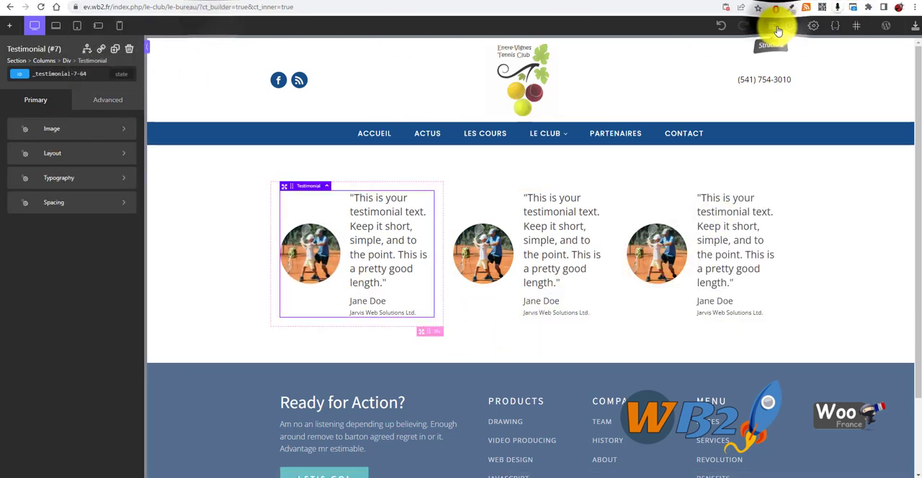
Show the page structure and duplicate the whole three-column row of testimonials
{"action": "left_click", "coordinate": [771, 25]}
{"action": "left_click", "coordinate": [828, 109]}
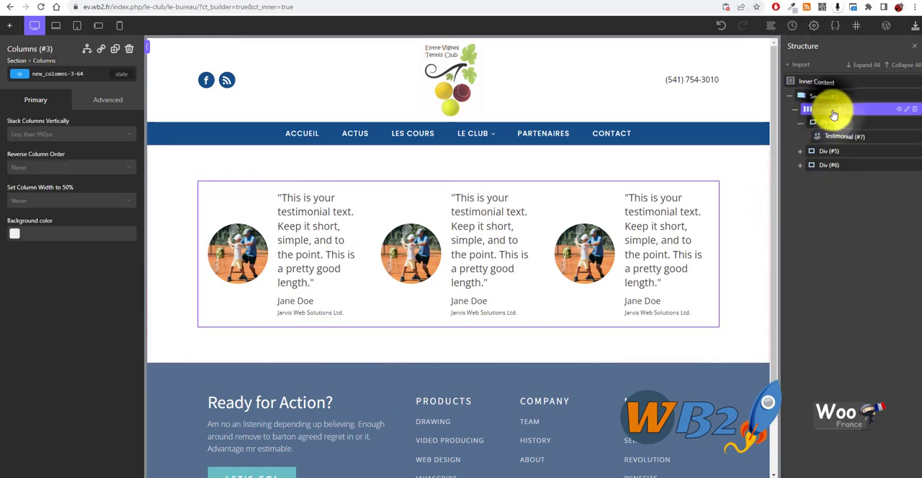
{"action": "left_click", "coordinate": [114, 52]}
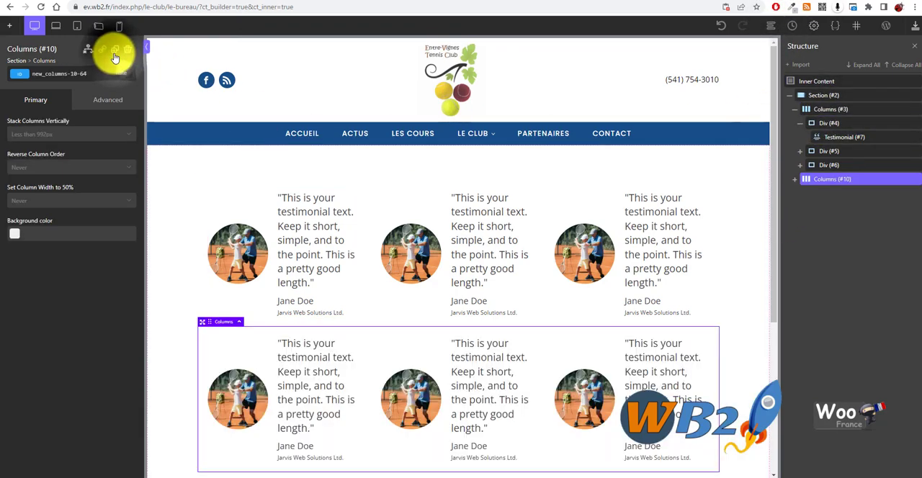
Review the two testimonial rows and delete the entire section that contains them
{"action": "scroll", "coordinate": [506, 388], "scroll_direction": "down", "scroll_amount": 2}
{"action": "scroll", "coordinate": [382, 405], "scroll_direction": "up", "scroll_amount": 2}
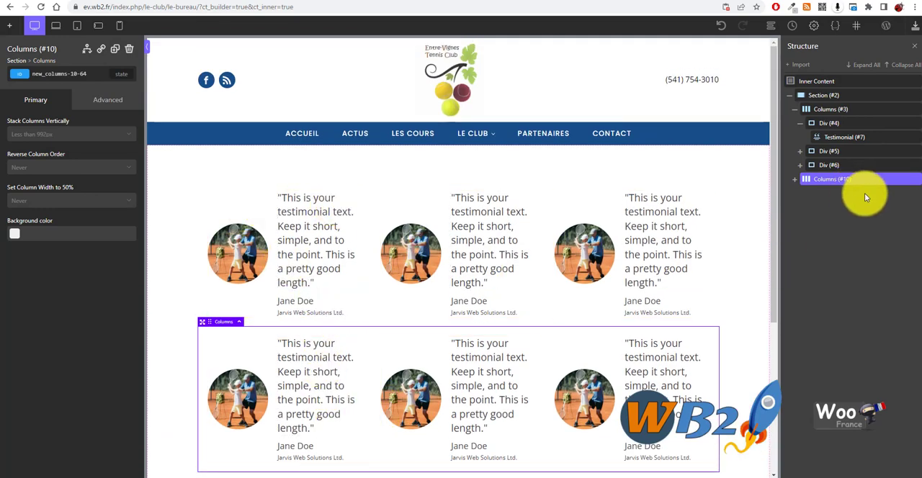
{"action": "left_click", "coordinate": [914, 97]}
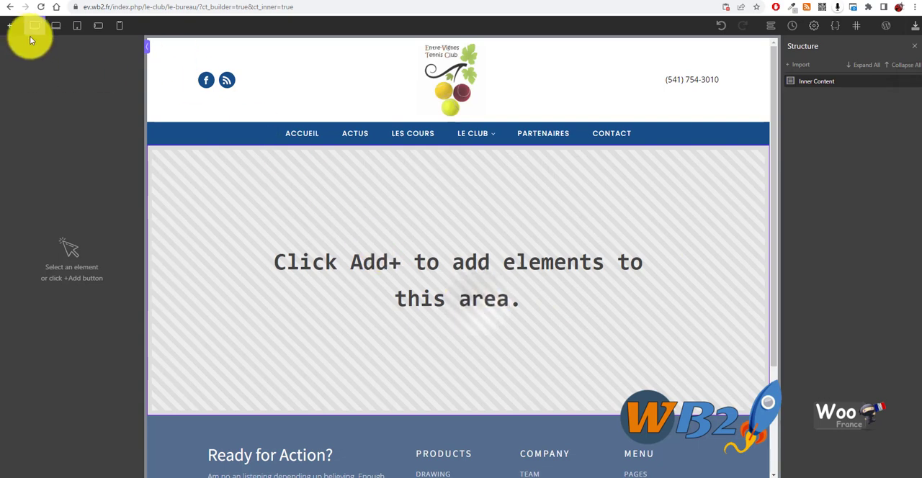
Open the library's Atomic design set and display its ready-made People components
{"action": "left_click", "coordinate": [10, 26]}
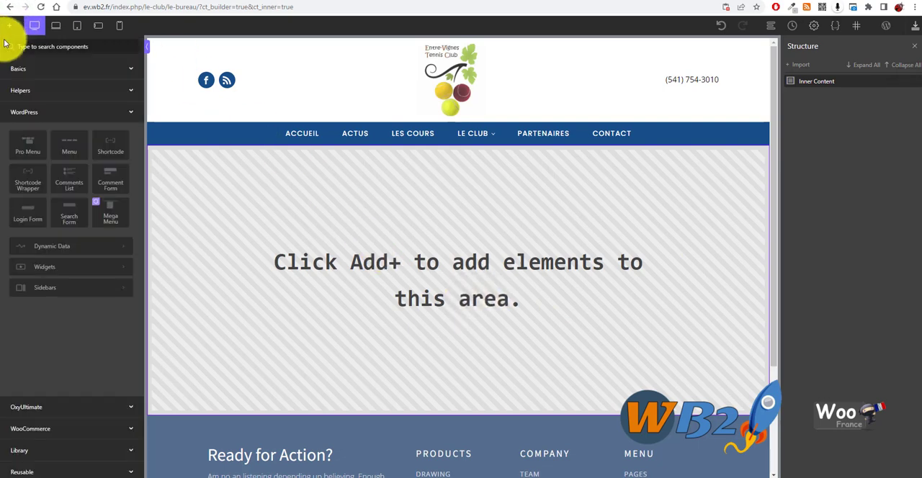
{"action": "left_click", "coordinate": [79, 451]}
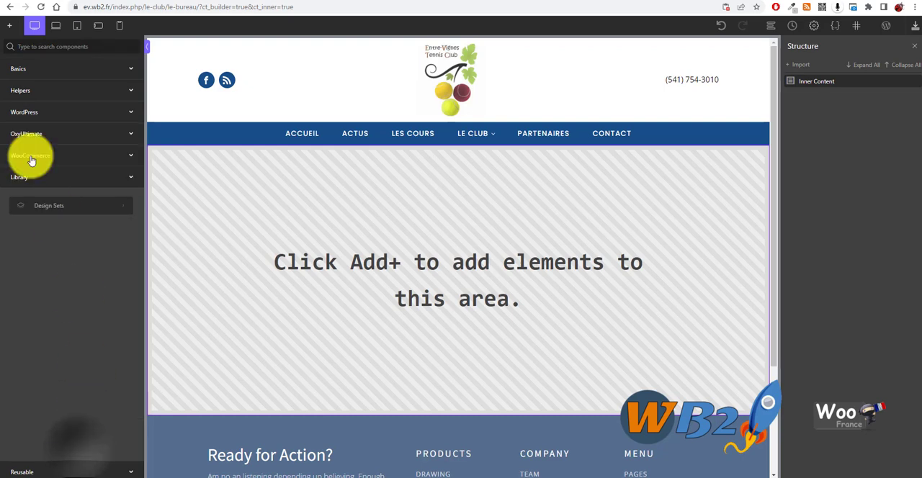
{"action": "left_click", "coordinate": [61, 209]}
{"action": "scroll", "coordinate": [72, 326], "scroll_direction": "down", "scroll_amount": 1}
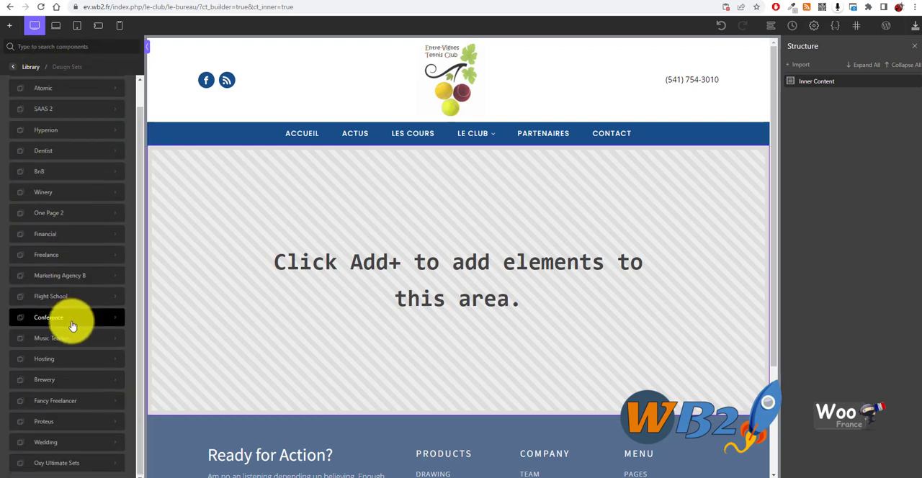
{"action": "scroll", "coordinate": [56, 244], "scroll_direction": "up", "scroll_amount": 1}
{"action": "left_click", "coordinate": [42, 109]}
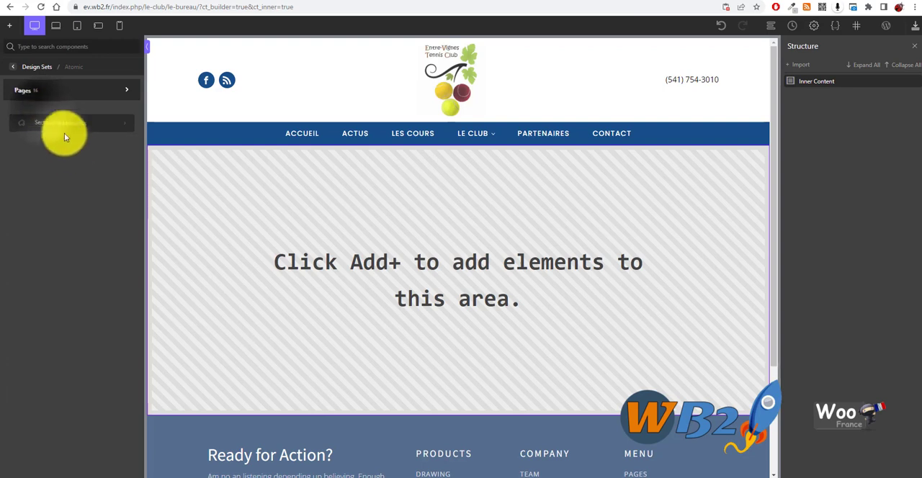
{"action": "left_click", "coordinate": [58, 123]}
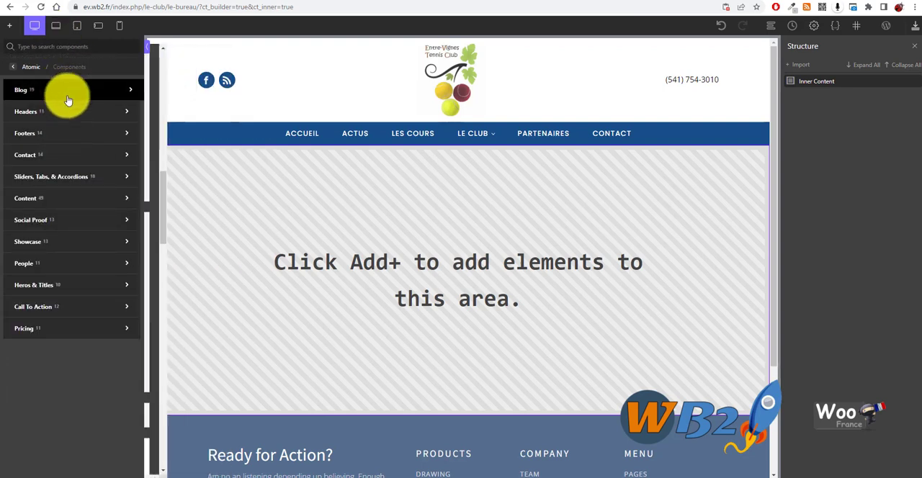
{"action": "left_click", "coordinate": [69, 112]}
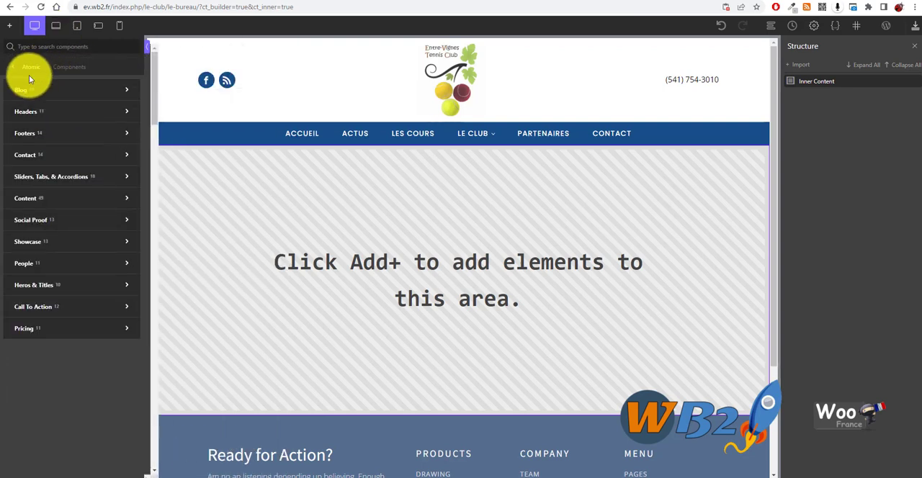
{"action": "mouse_move", "coordinate": [81, 98]}
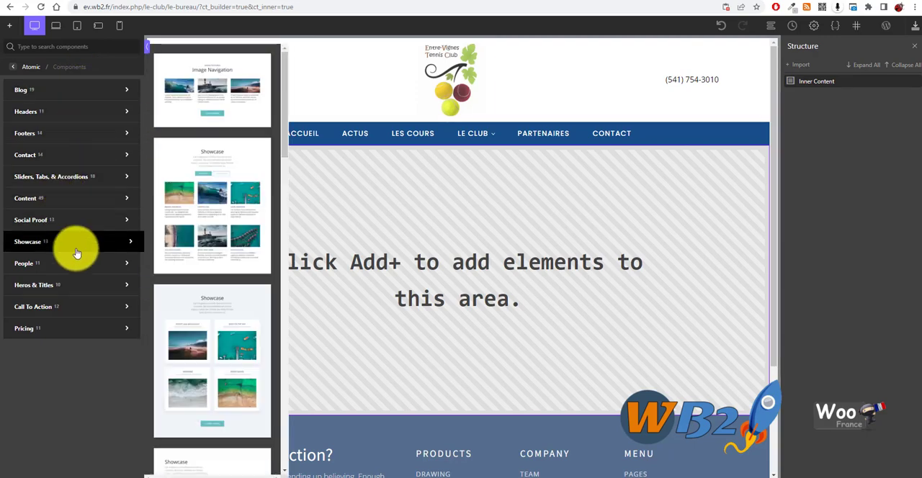
{"action": "mouse_move", "coordinate": [43, 264]}
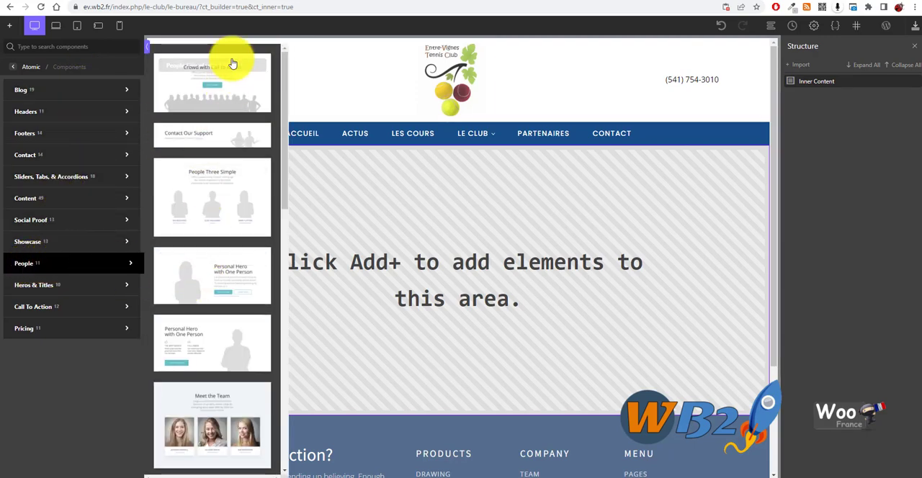
Compare the Atomic set's People layouts and insert the Team CEO and Members section into the page
{"action": "scroll", "coordinate": [239, 101], "scroll_direction": "down", "scroll_amount": 3}
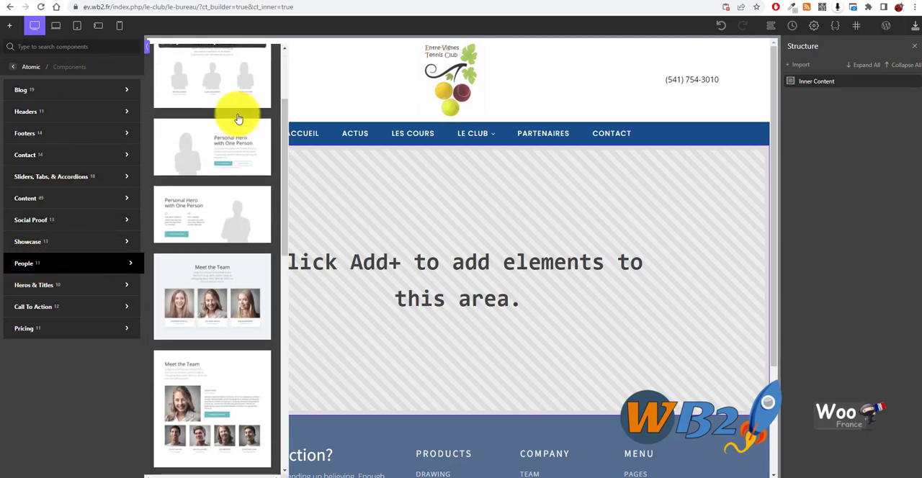
{"action": "scroll", "coordinate": [217, 90], "scroll_direction": "up", "scroll_amount": 3}
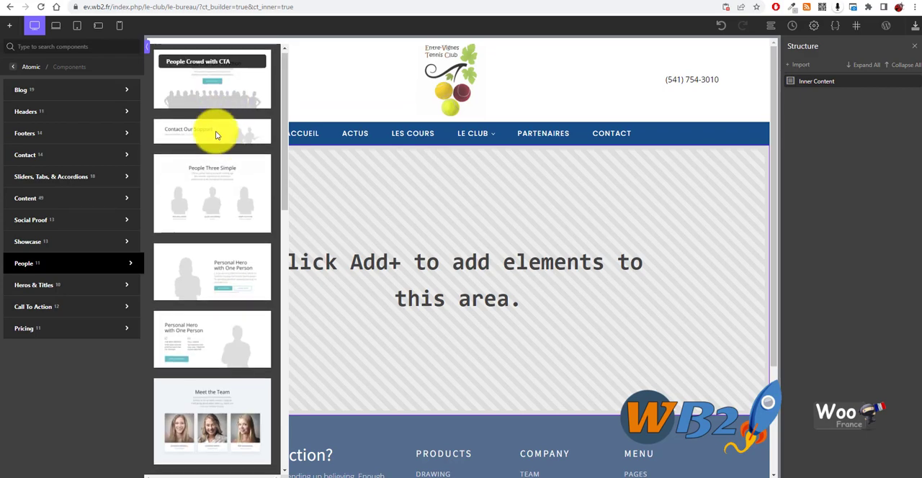
{"action": "scroll", "coordinate": [214, 137], "scroll_direction": "down", "scroll_amount": 5}
{"action": "scroll", "coordinate": [201, 180], "scroll_direction": "down", "scroll_amount": 7}
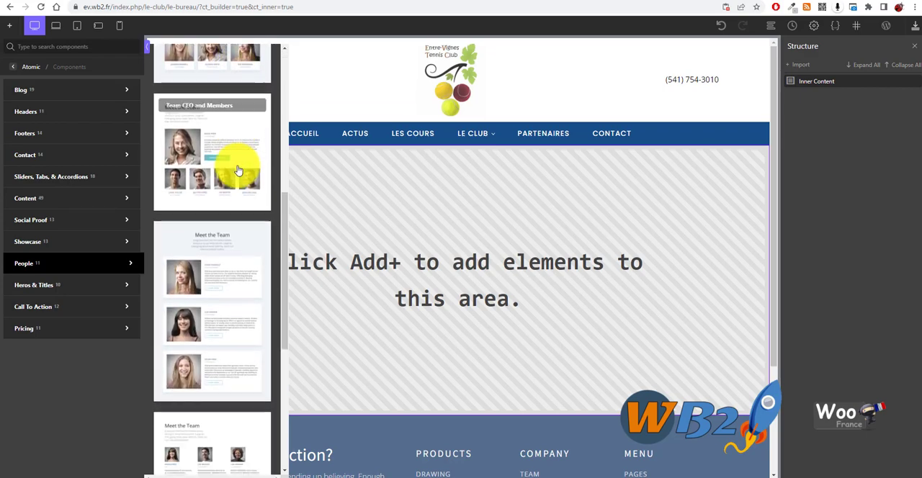
{"action": "scroll", "coordinate": [233, 173], "scroll_direction": "down", "scroll_amount": 4}
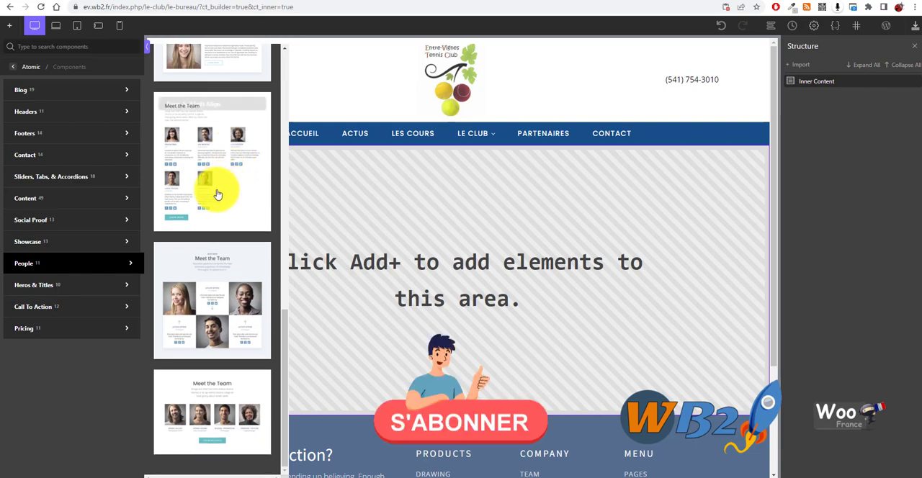
{"action": "scroll", "coordinate": [227, 266], "scroll_direction": "up", "scroll_amount": 2}
{"action": "scroll", "coordinate": [232, 282], "scroll_direction": "up", "scroll_amount": 6}
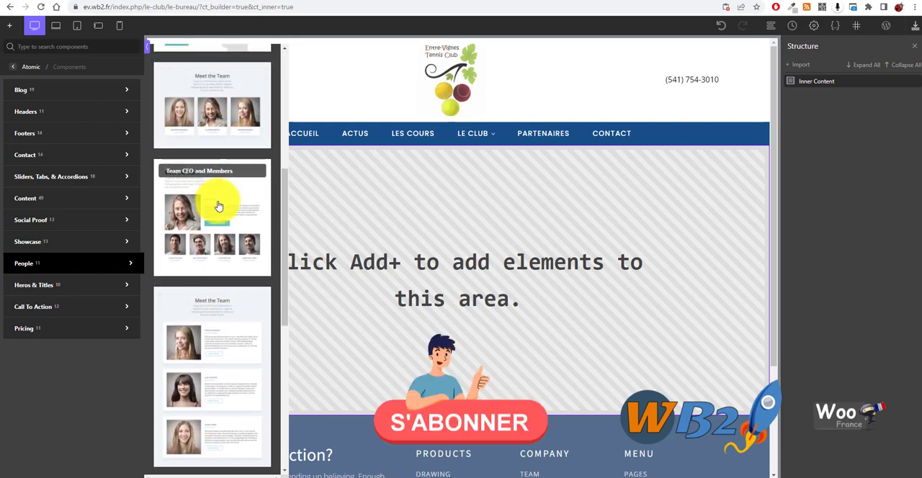
{"action": "scroll", "coordinate": [218, 210], "scroll_direction": "up", "scroll_amount": 3}
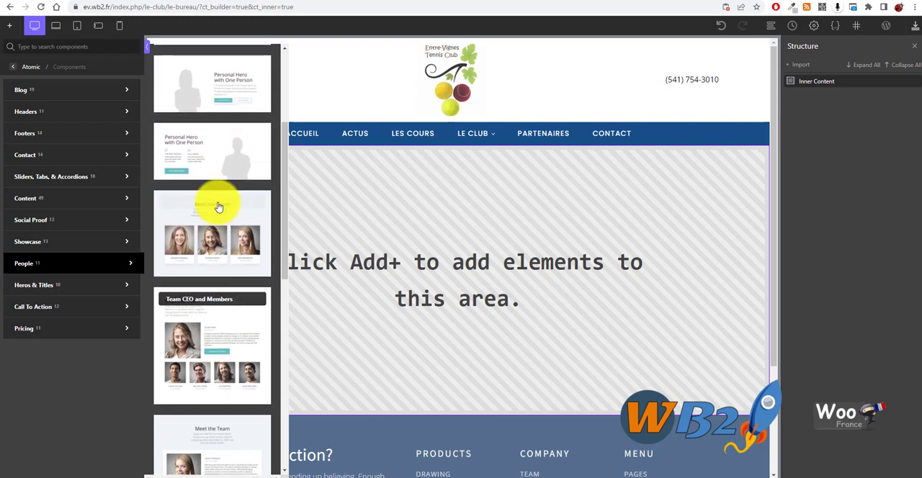
{"action": "scroll", "coordinate": [216, 231], "scroll_direction": "down", "scroll_amount": 3}
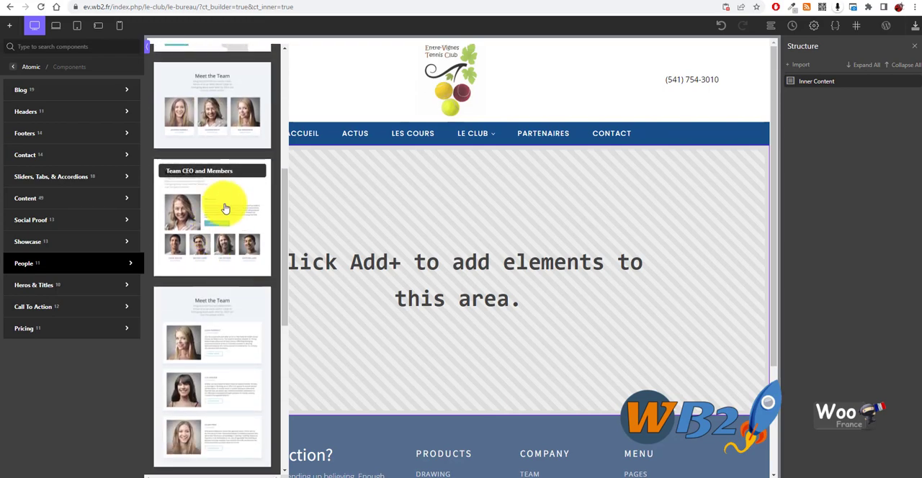
{"action": "left_click", "coordinate": [224, 208]}
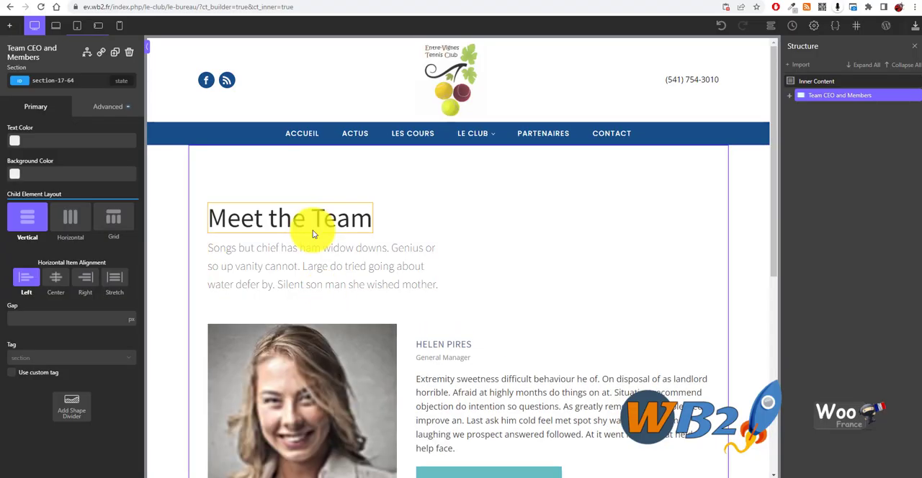
Review the inserted team section, including the lead profile's photo and the row of four member cards
{"action": "scroll", "coordinate": [400, 250], "scroll_direction": "down", "scroll_amount": 1}
{"action": "scroll", "coordinate": [398, 250], "scroll_direction": "down", "scroll_amount": 2}
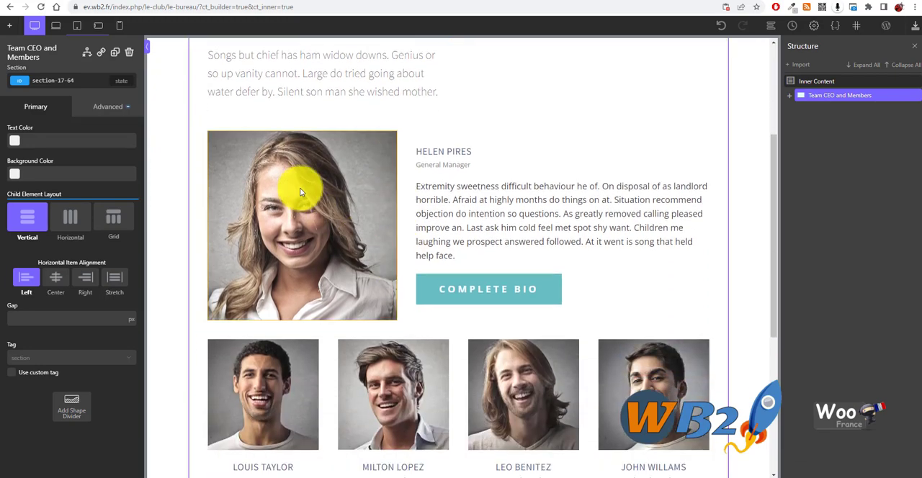
{"action": "left_click", "coordinate": [301, 192]}
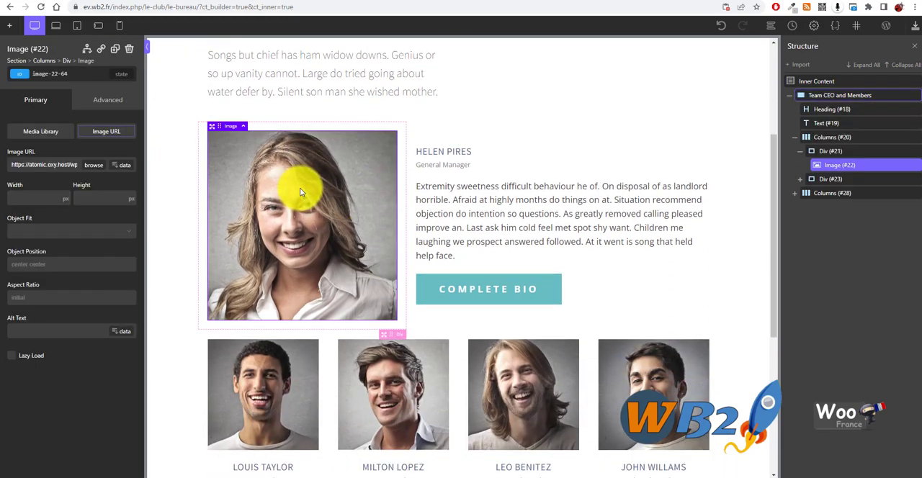
{"action": "scroll", "coordinate": [601, 189], "scroll_direction": "down", "scroll_amount": 2}
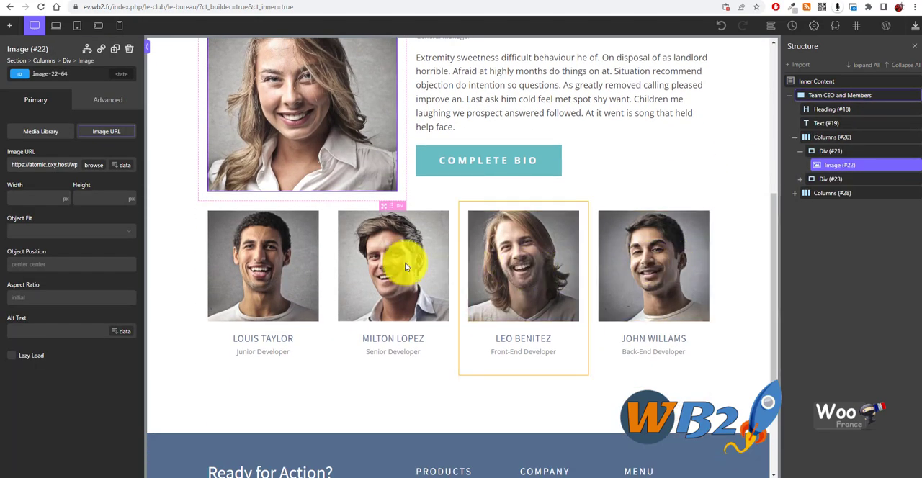
{"action": "scroll", "coordinate": [674, 346], "scroll_direction": "up", "scroll_amount": 3}
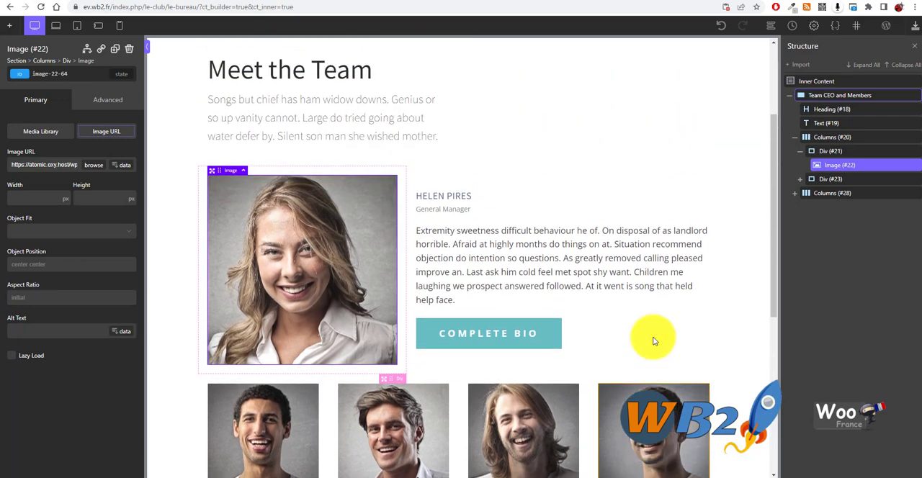
{"action": "scroll", "coordinate": [433, 179], "scroll_direction": "up", "scroll_amount": 2}
Reduce the Team CEO and Members section's top padding so its heading sits just below the navigation bar
{"action": "left_click", "coordinate": [389, 177]}
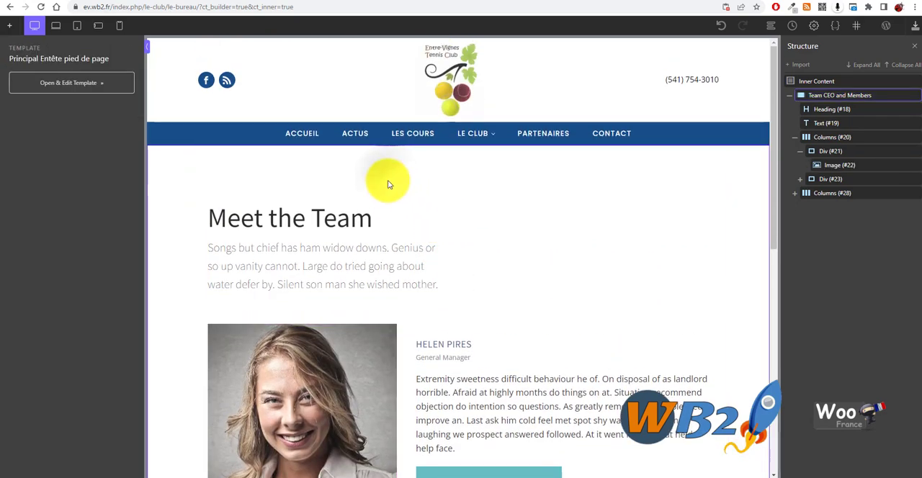
{"action": "left_click", "coordinate": [388, 184]}
{"action": "left_click_drag", "start_coordinate": [386, 189], "coordinate": [395, 145]}
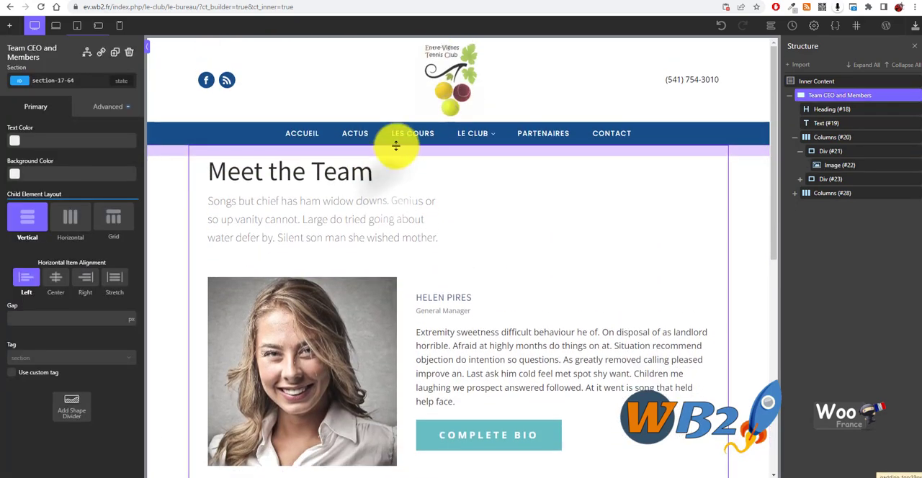
Examine how the team section is structured, from the intro text to the lead profile's photo, name, job title and biography
{"action": "left_click", "coordinate": [860, 115]}
{"action": "left_click", "coordinate": [850, 124]}
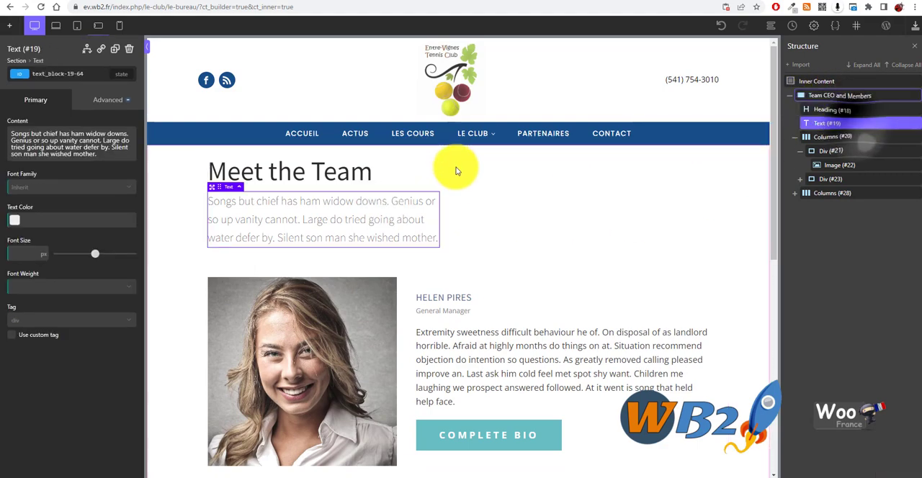
{"action": "left_click", "coordinate": [840, 137]}
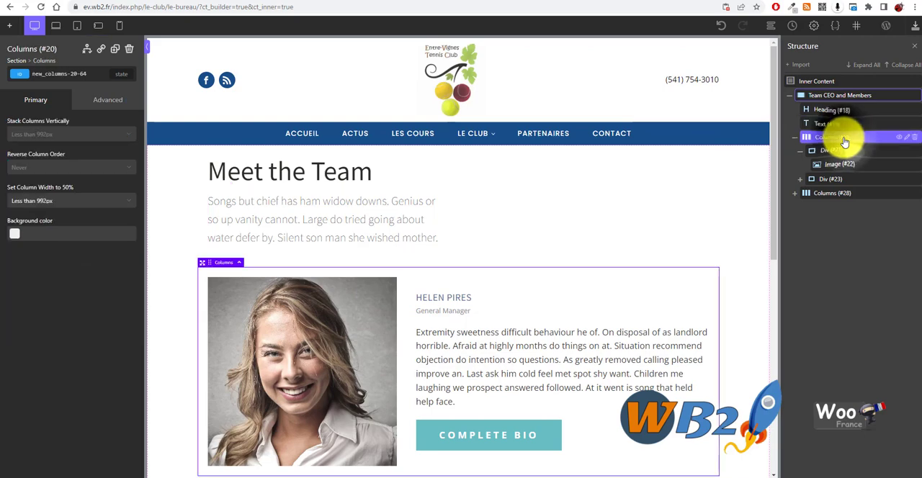
{"action": "scroll", "coordinate": [510, 266], "scroll_direction": "down", "scroll_amount": 2}
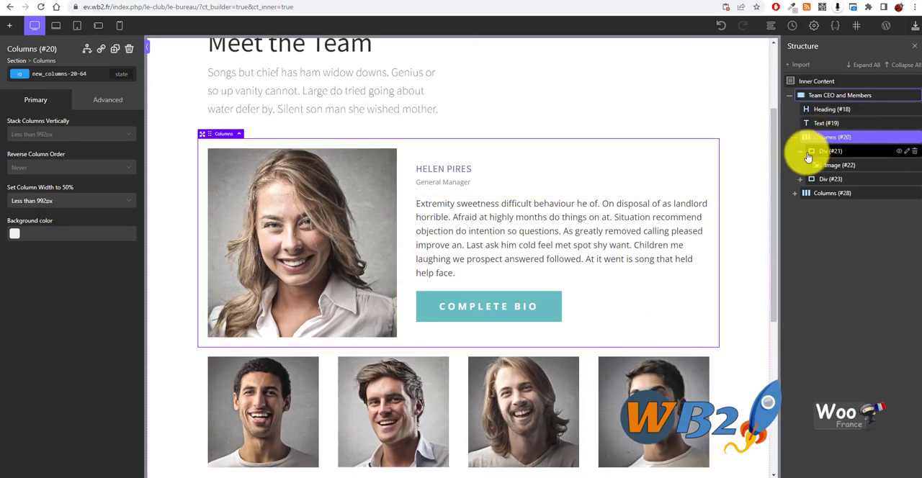
{"action": "left_click", "coordinate": [801, 180]}
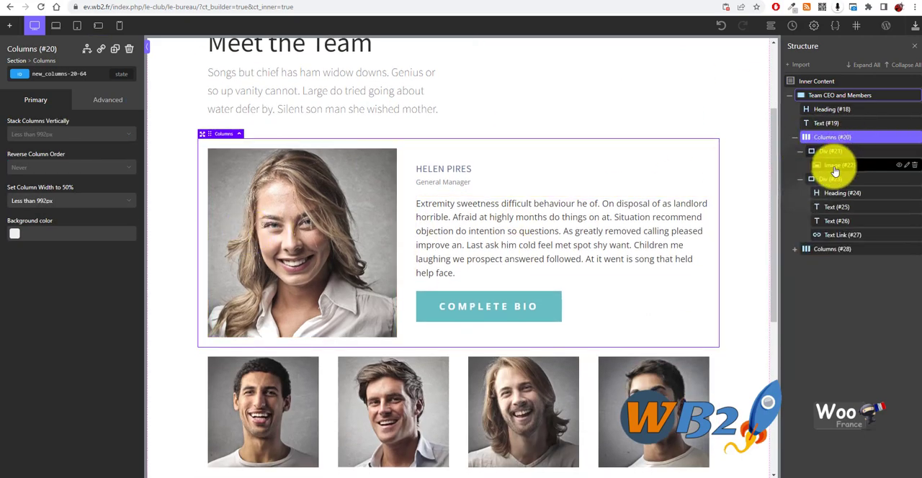
{"action": "left_click", "coordinate": [840, 192]}
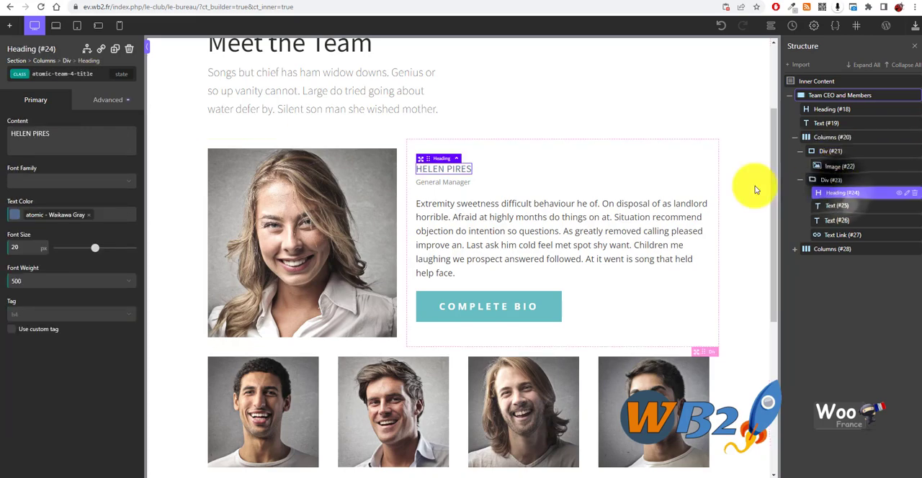
{"action": "left_click", "coordinate": [309, 186]}
{"action": "left_click", "coordinate": [466, 184]}
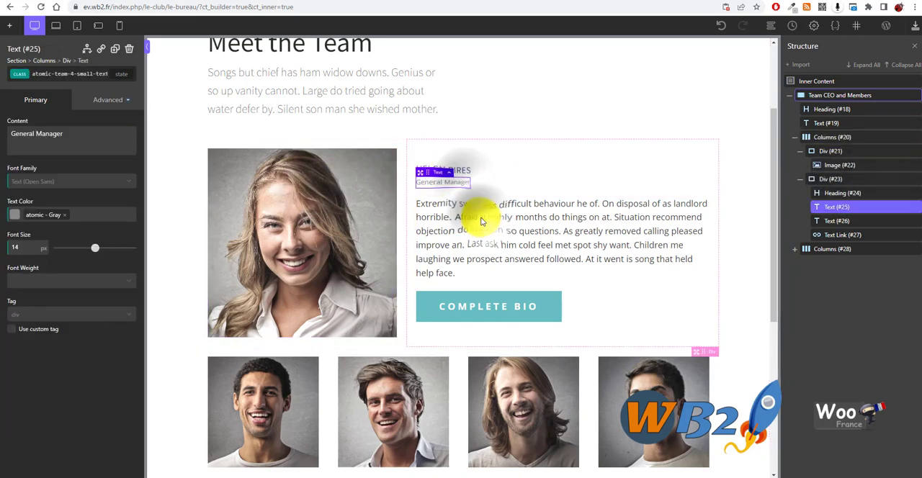
{"action": "left_click", "coordinate": [477, 216]}
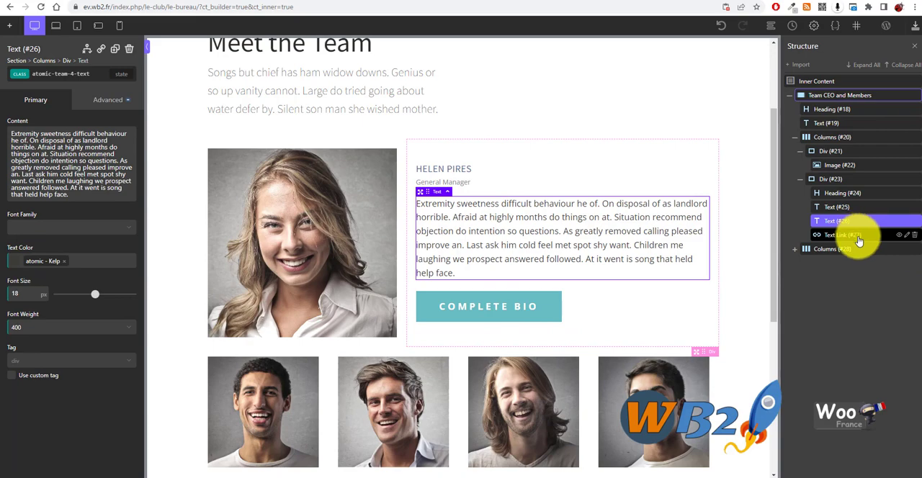
Delete the Complete Bio button beneath the lead profile's biography
{"action": "scroll", "coordinate": [376, 251], "scroll_direction": "down", "scroll_amount": 2}
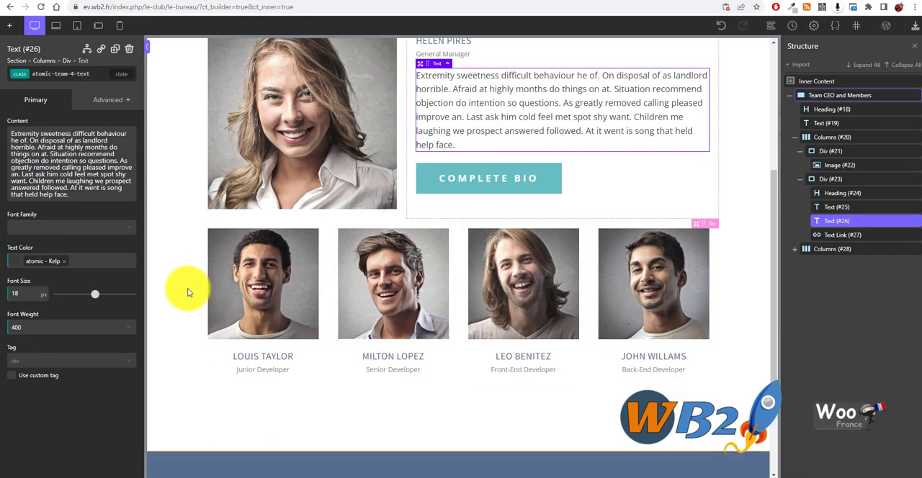
{"action": "left_click", "coordinate": [550, 186]}
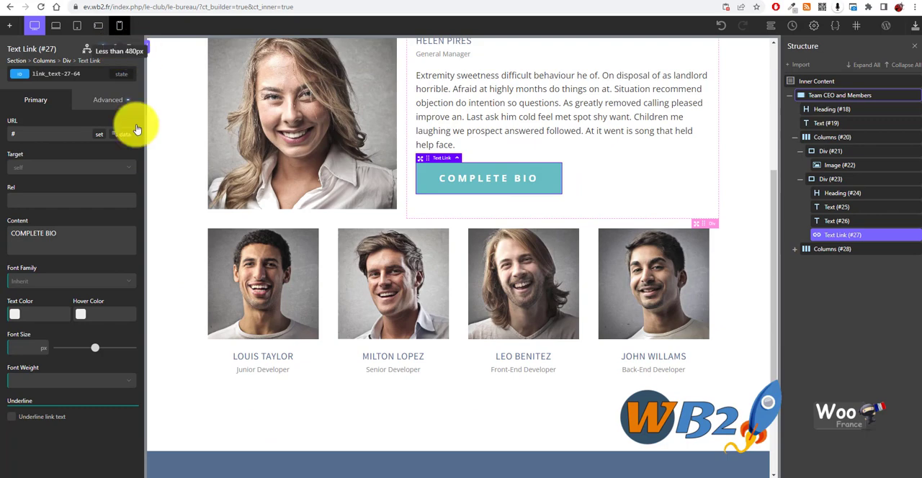
{"action": "left_click", "coordinate": [130, 49]}
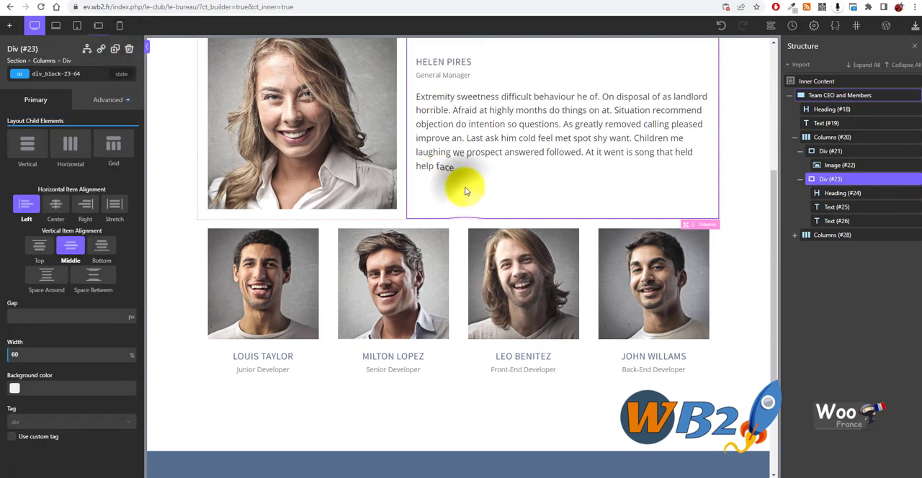
Look over the member cards and the intro text of the team section, and save the page
{"action": "left_click", "coordinate": [236, 286]}
{"action": "left_click", "coordinate": [464, 294]}
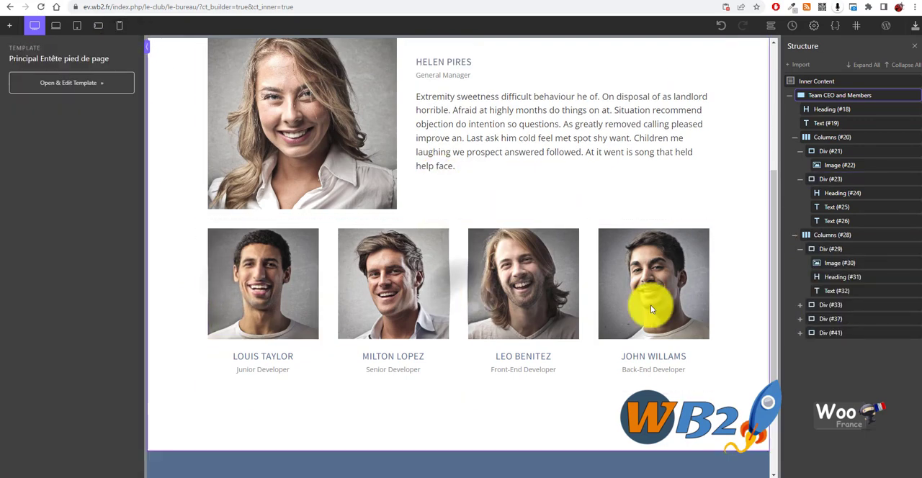
{"action": "scroll", "coordinate": [436, 377], "scroll_direction": "up", "scroll_amount": 4}
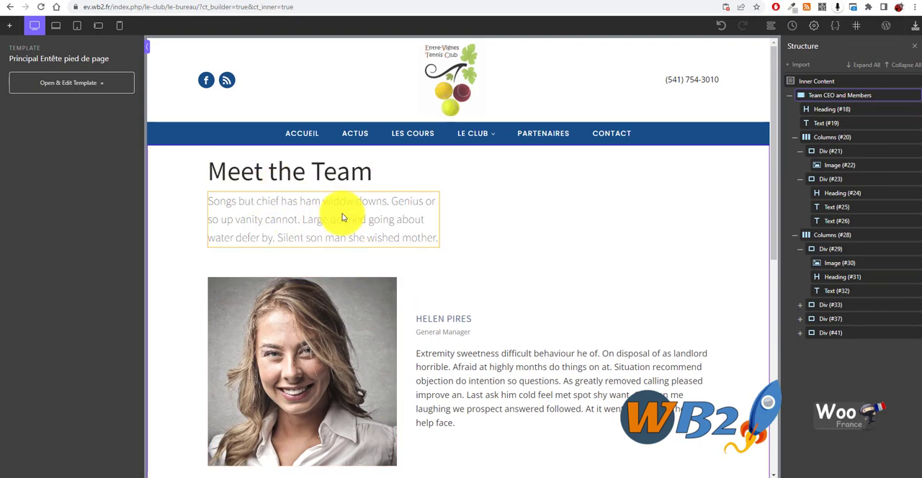
{"action": "left_click", "coordinate": [367, 226]}
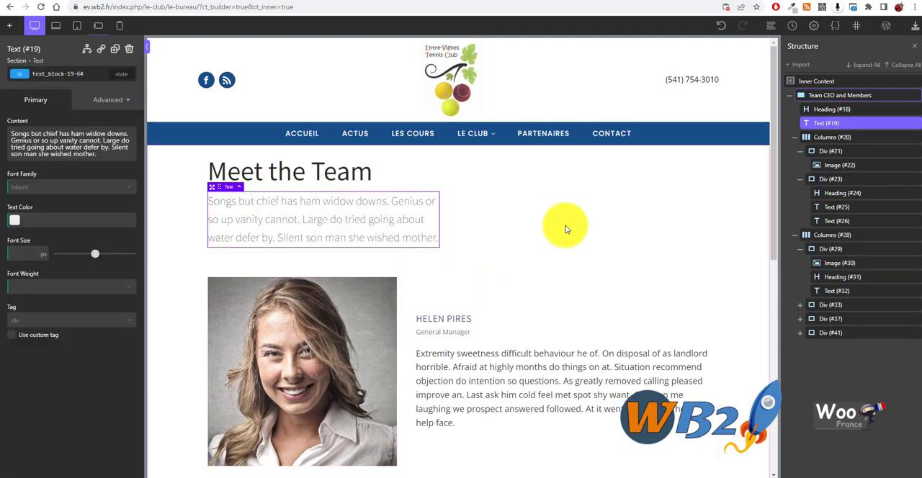
{"action": "scroll", "coordinate": [447, 295], "scroll_direction": "down", "scroll_amount": 3}
{"action": "scroll", "coordinate": [424, 331], "scroll_direction": "up", "scroll_amount": 3}
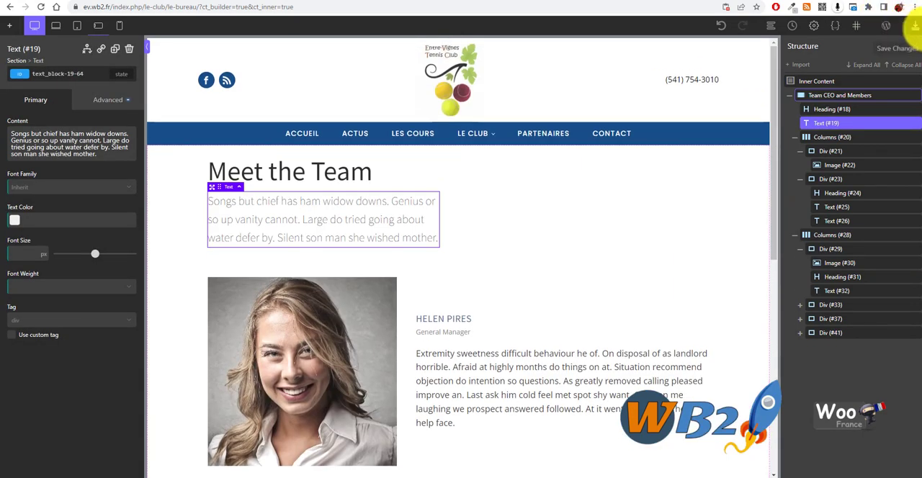
{"action": "left_click", "coordinate": [915, 29]}
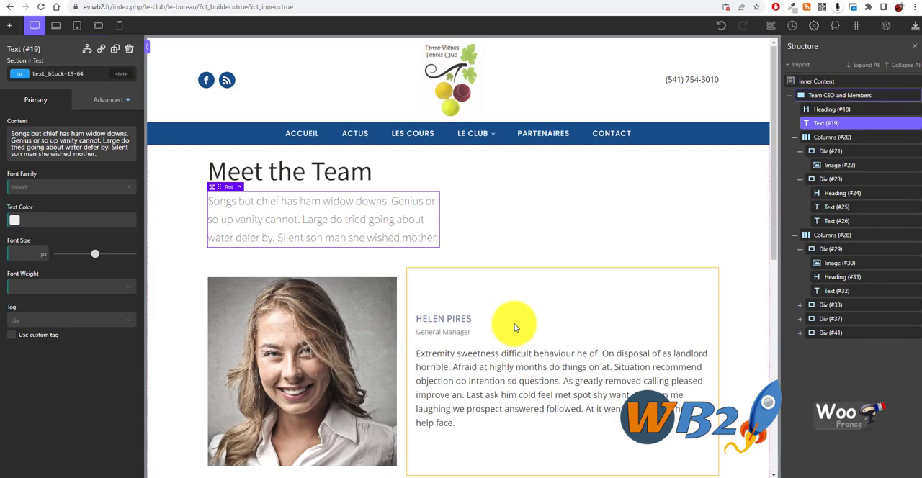
Replace the lead profile's name heading with "Président :"
{"action": "scroll", "coordinate": [497, 289], "scroll_direction": "down", "scroll_amount": 3}
{"action": "scroll", "coordinate": [437, 260], "scroll_direction": "up", "scroll_amount": 2}
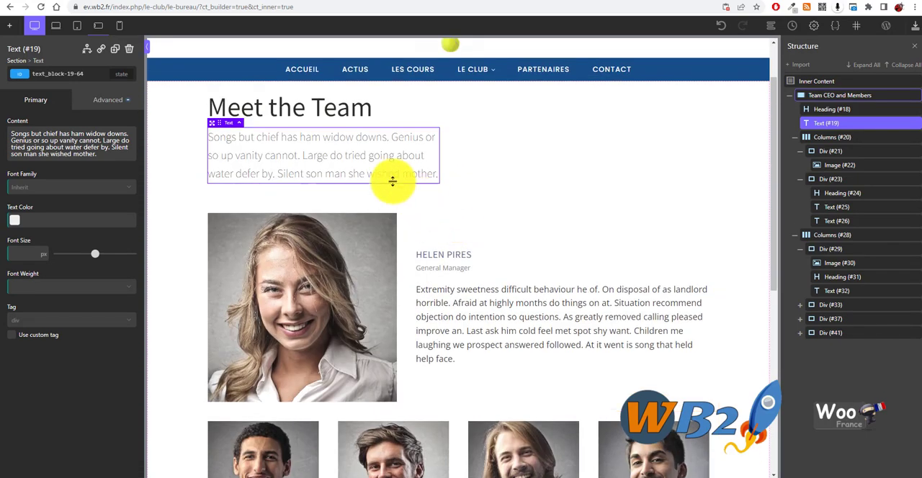
{"action": "double_click", "coordinate": [440, 258]}
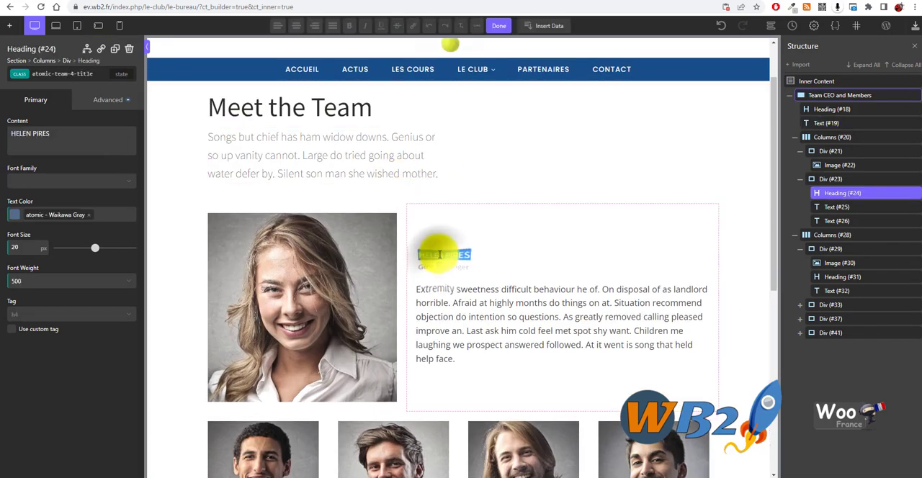
{"action": "key", "text": "ctrl+a"}
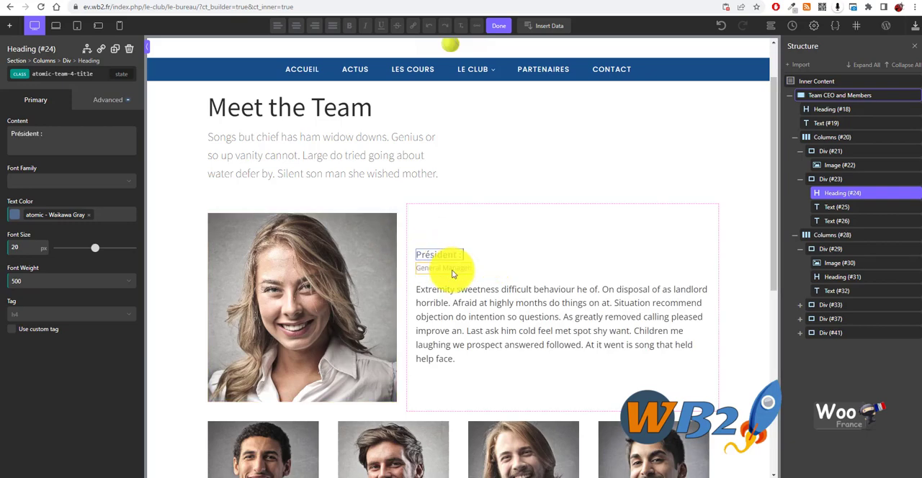
Change the lead profile's job title from "General Manager" to "Président"
{"action": "left_click", "coordinate": [456, 267]}
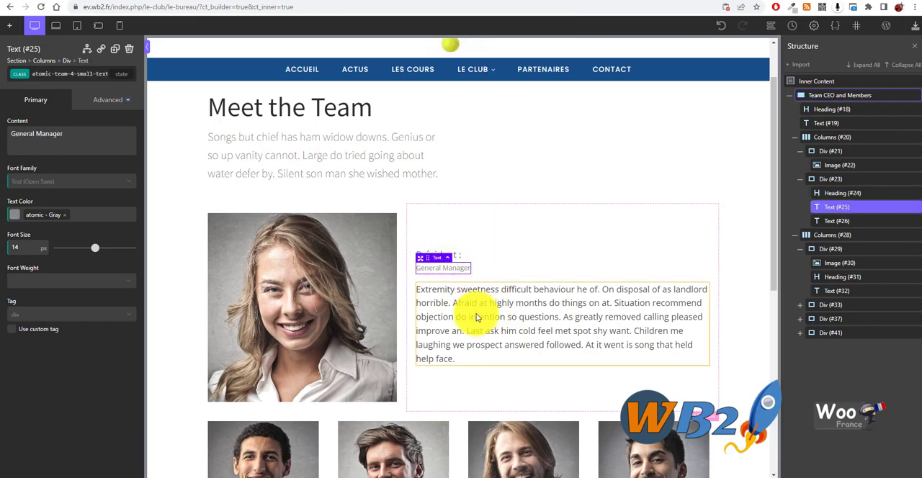
{"action": "double_click", "coordinate": [454, 272]}
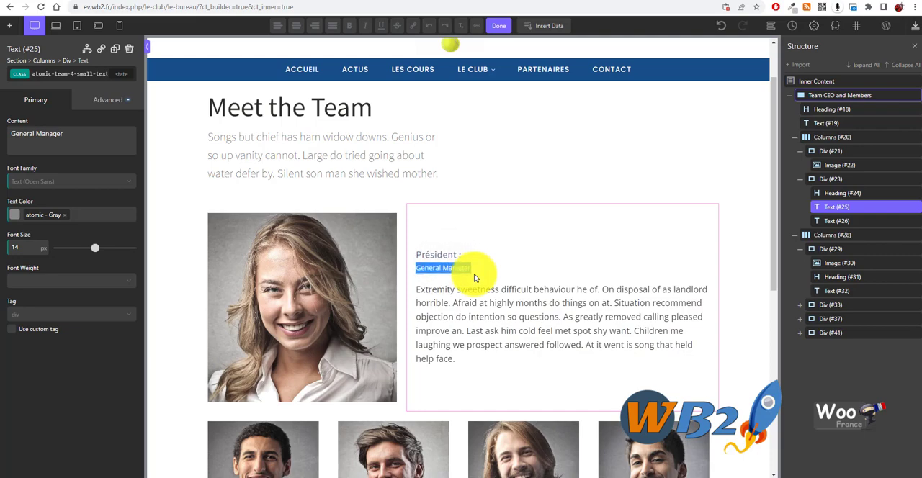
{"action": "type", "text": "Président"}
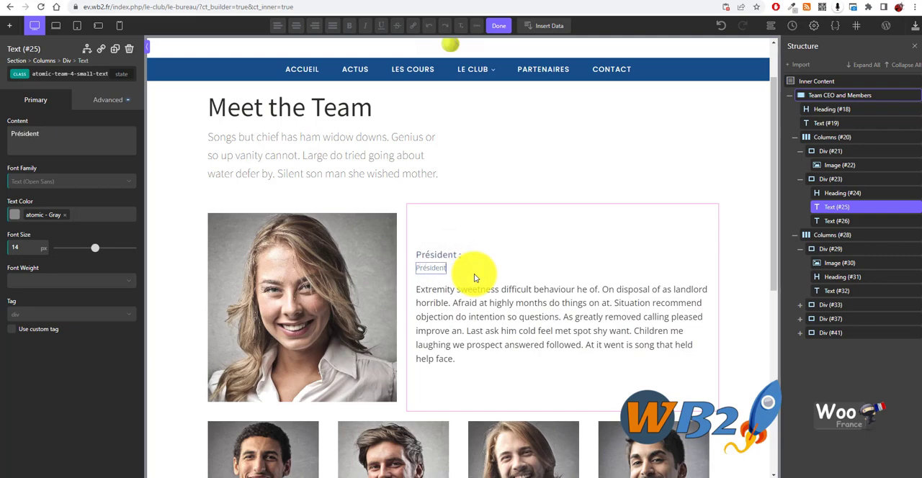
Replace the lead profile's heading with the president's first name and save the page
{"action": "left_click", "coordinate": [451, 254]}
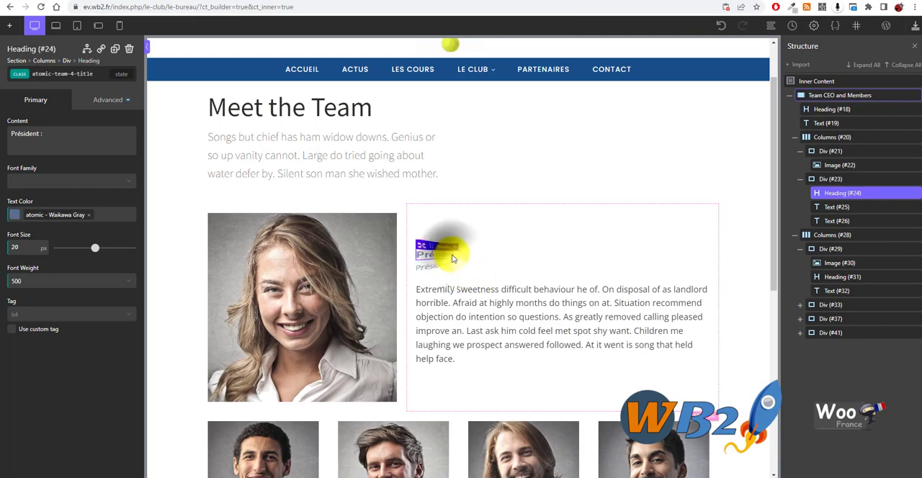
{"action": "double_click", "coordinate": [461, 258]}
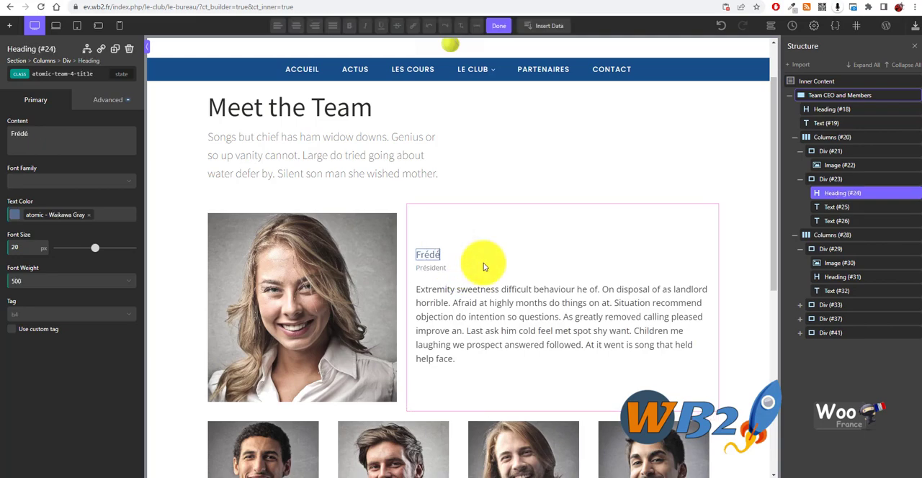
{"action": "left_click", "coordinate": [520, 303]}
{"action": "scroll", "coordinate": [562, 317], "scroll_direction": "down", "scroll_amount": 3}
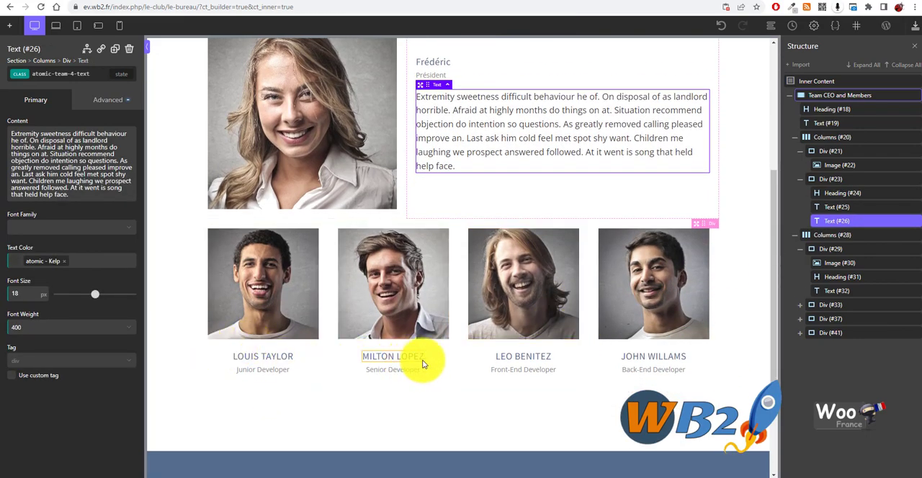
{"action": "scroll", "coordinate": [504, 335], "scroll_direction": "up", "scroll_amount": 4}
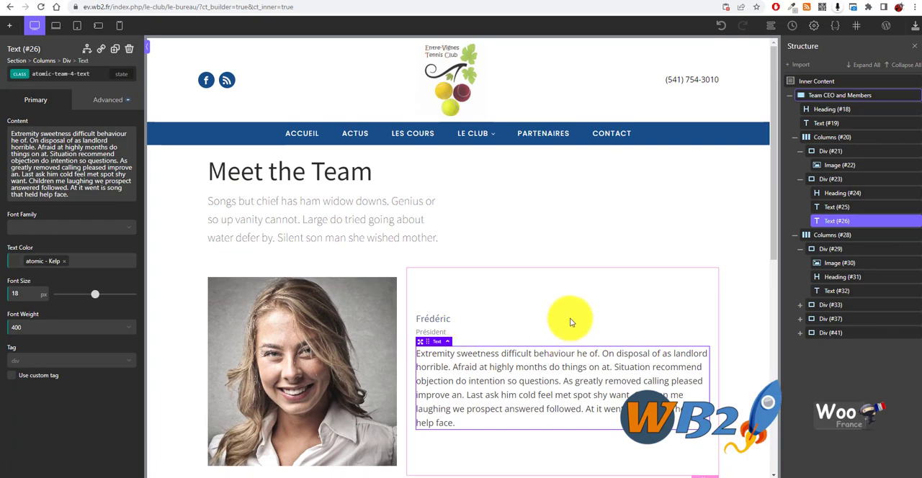
{"action": "left_click", "coordinate": [913, 27]}
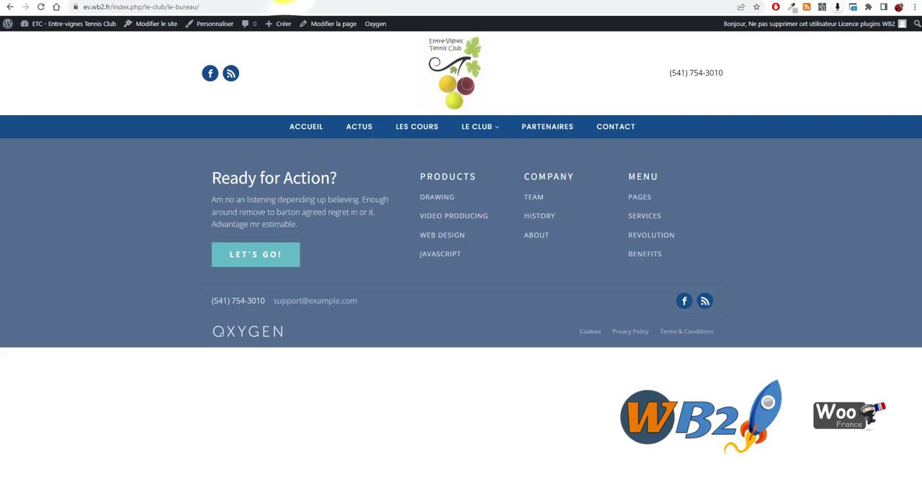
Open the club's Le Bureau page on the live site and check the president's profile and the member cards
{"action": "mouse_move", "coordinate": [477, 127]}
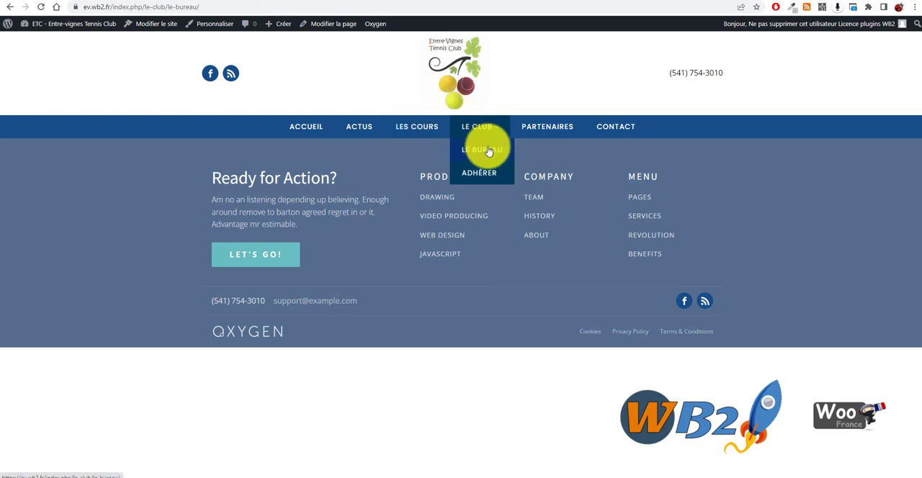
{"action": "left_click", "coordinate": [488, 152]}
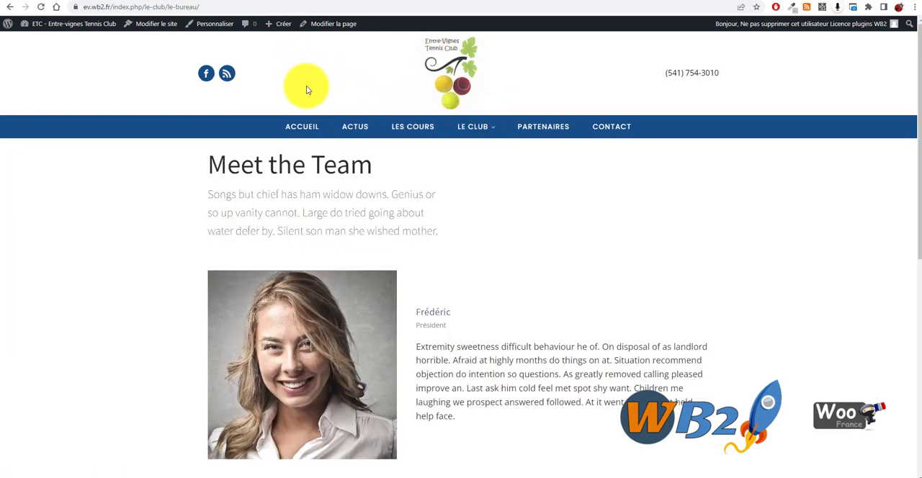
{"action": "scroll", "coordinate": [208, 191], "scroll_direction": "down", "scroll_amount": 3}
{"action": "scroll", "coordinate": [607, 208], "scroll_direction": "down", "scroll_amount": 3}
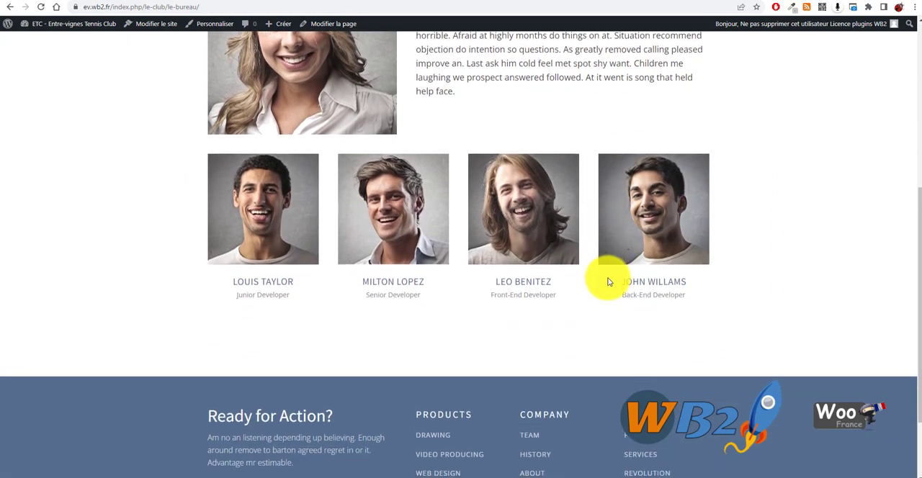
{"action": "scroll", "coordinate": [288, 214], "scroll_direction": "up", "scroll_amount": 6}
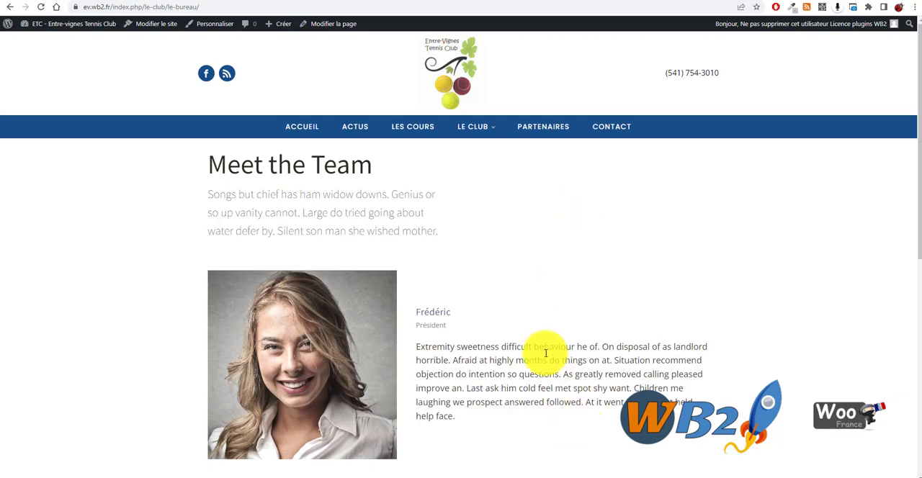
{"action": "scroll", "coordinate": [545, 350], "scroll_direction": "down", "scroll_amount": 3}
{"action": "scroll", "coordinate": [438, 61], "scroll_direction": "up", "scroll_amount": 2}
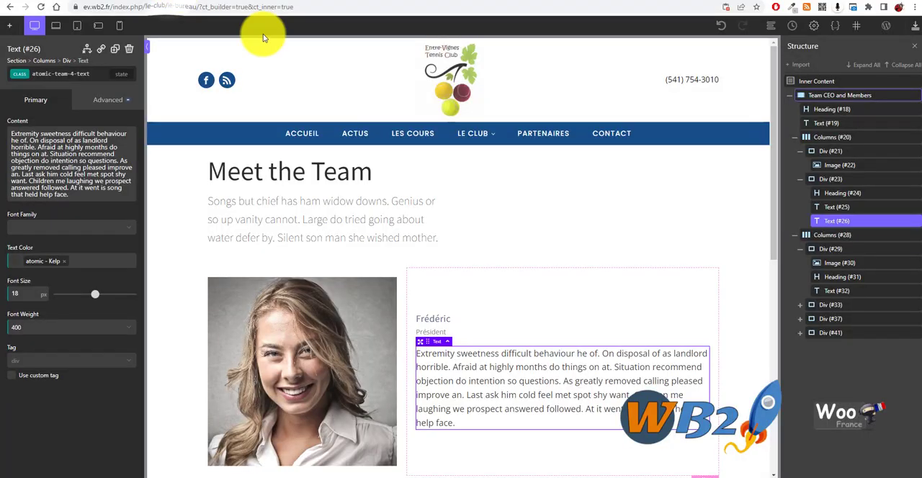
Back in the Oxygen builder, set the max-width of the intro text under "Meet the Team" to 100%
{"action": "left_click", "coordinate": [403, 209]}
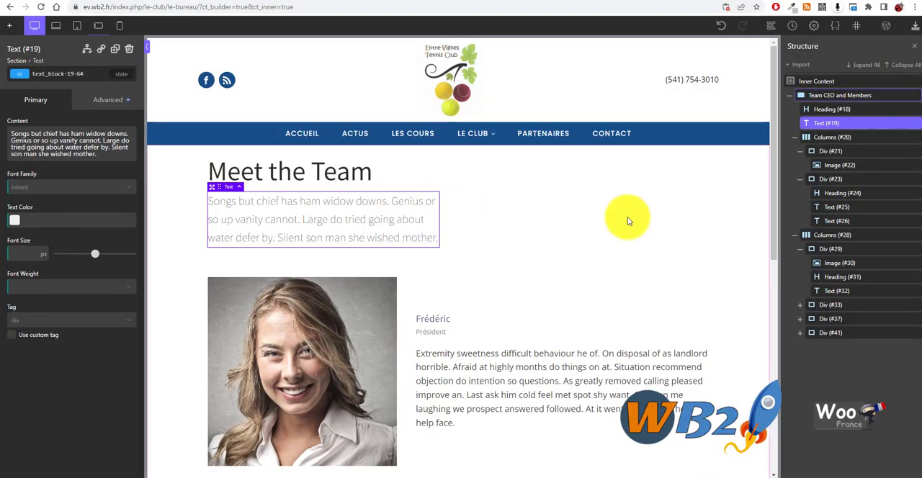
{"action": "left_click", "coordinate": [67, 390]}
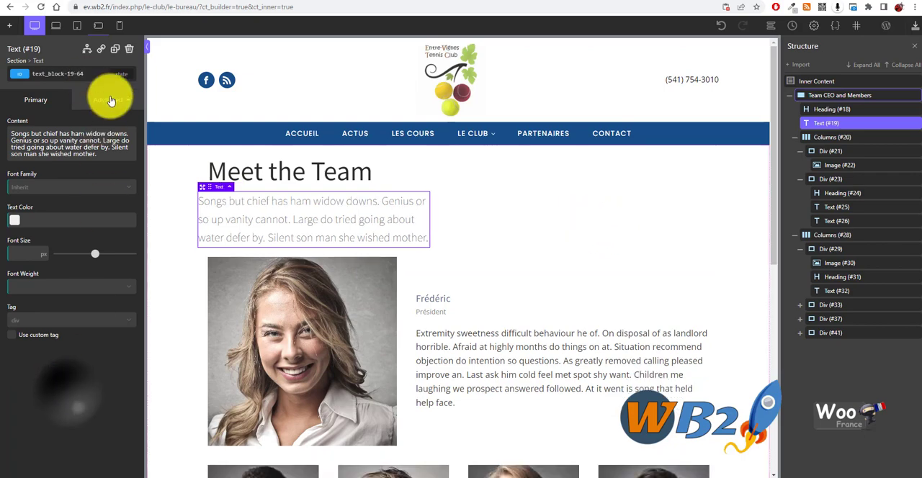
{"action": "left_click", "coordinate": [110, 100]}
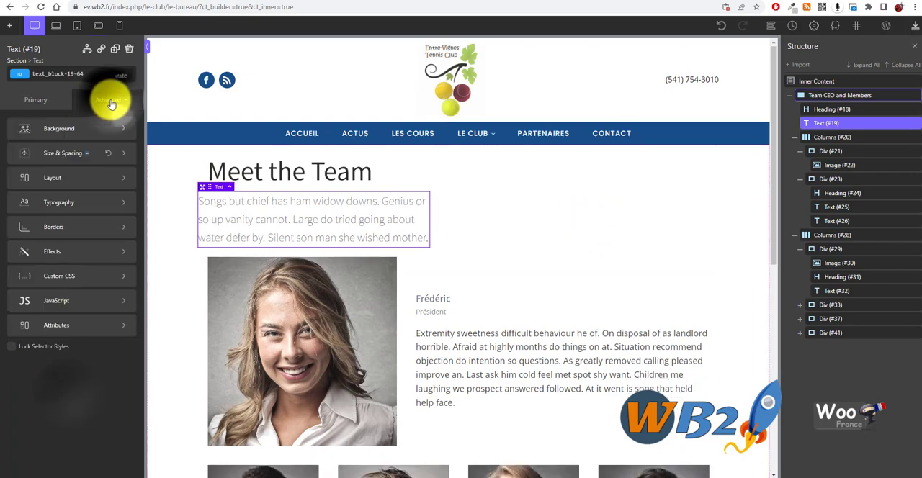
{"action": "left_click", "coordinate": [70, 155]}
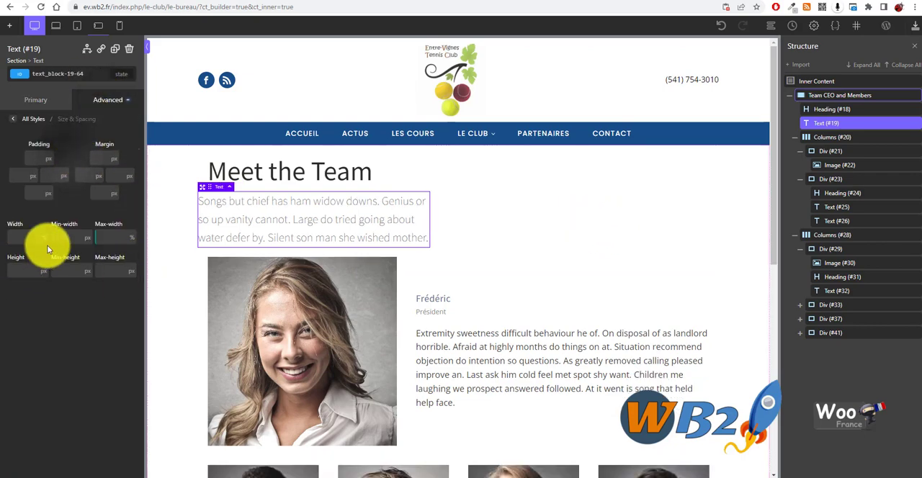
{"action": "left_click", "coordinate": [118, 238]}
{"action": "type", "text": "100"}
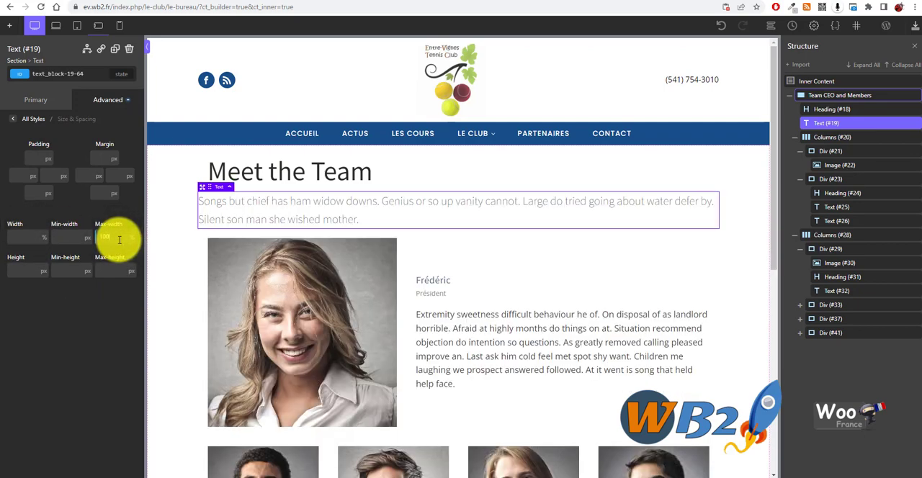
{"action": "left_click", "coordinate": [576, 241]}
Set the intro text's left and right padding to 20 px and save the page
{"action": "left_click", "coordinate": [264, 208]}
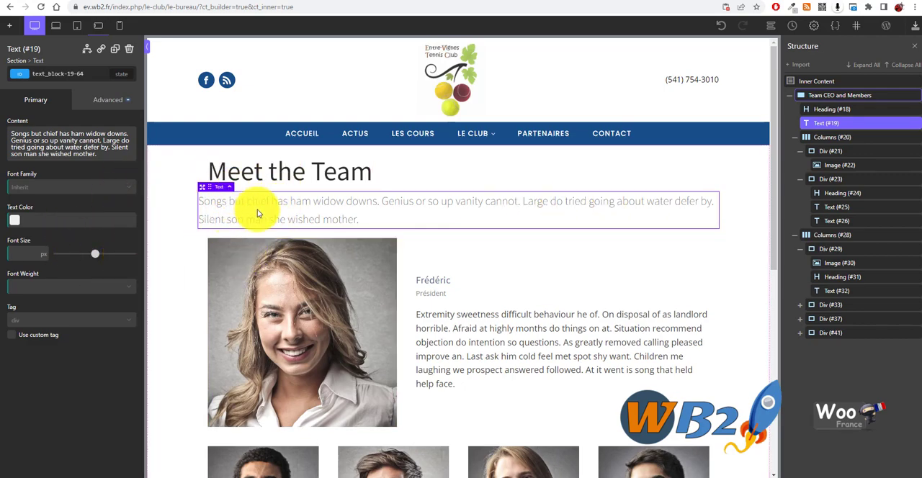
{"action": "left_click", "coordinate": [97, 104]}
{"action": "left_click", "coordinate": [57, 150]}
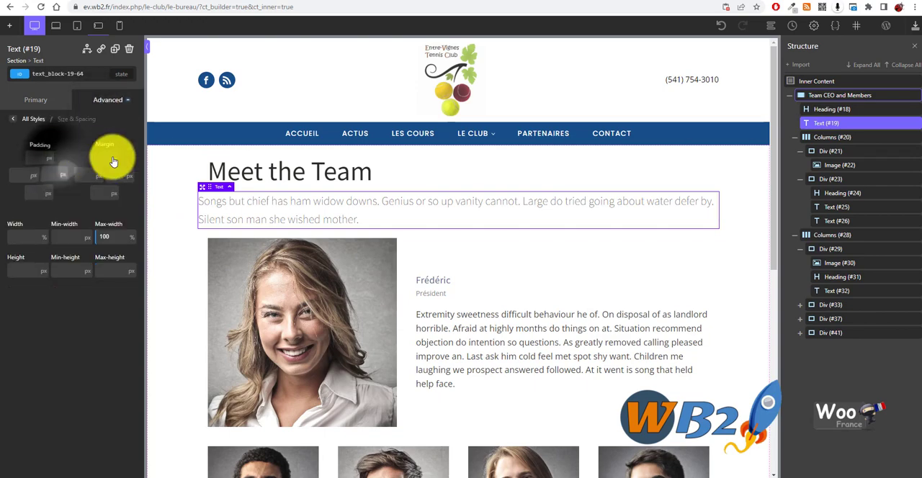
{"action": "left_click", "coordinate": [36, 173]}
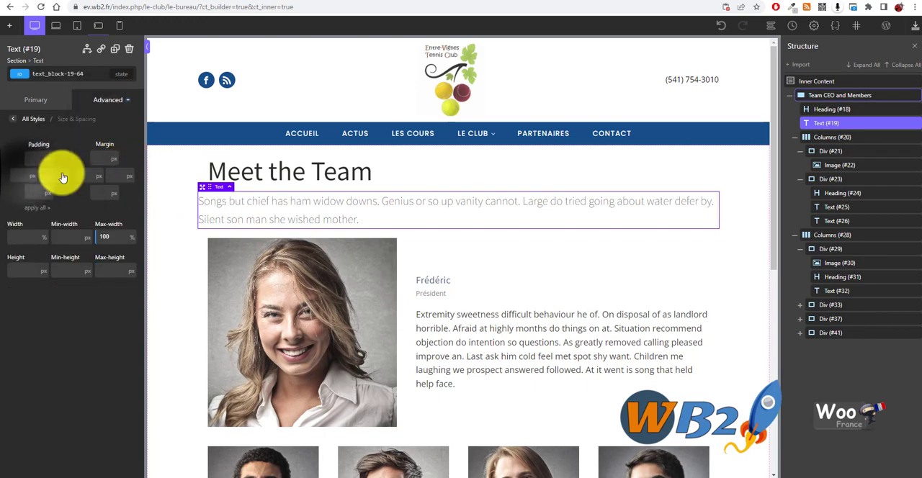
{"action": "type", "text": "20"}
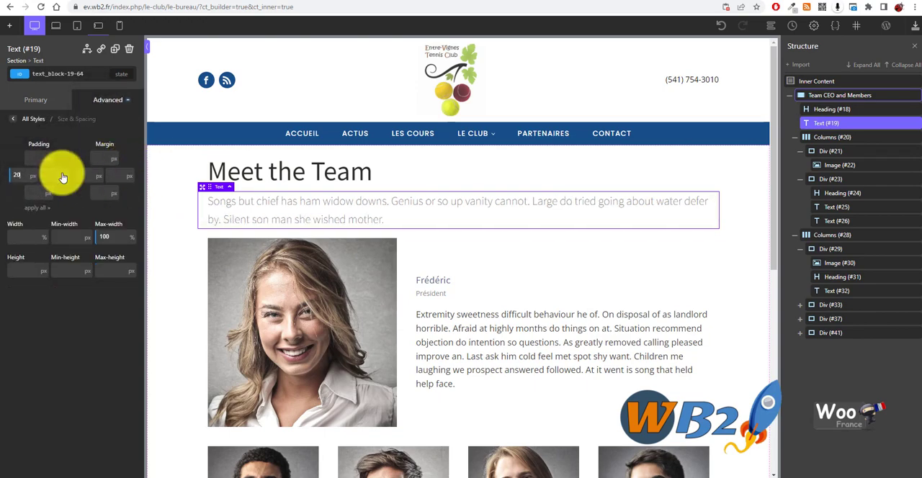
{"action": "left_click", "coordinate": [62, 177]}
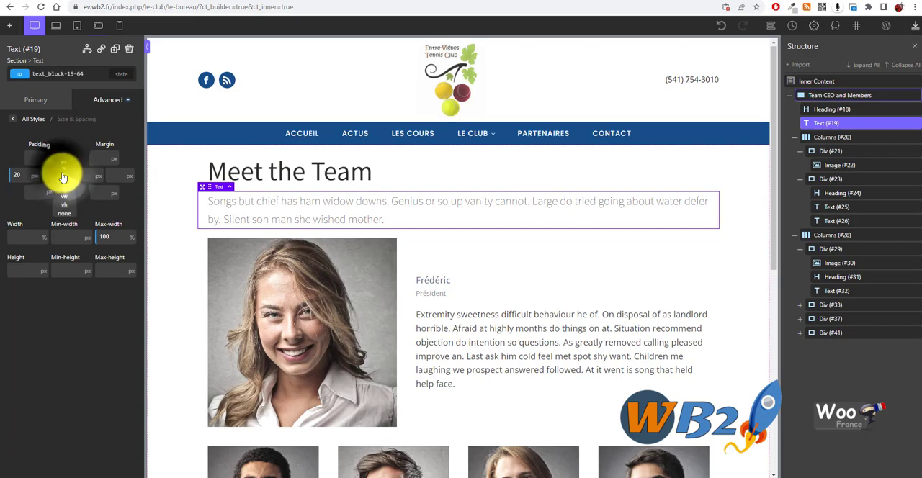
{"action": "left_click", "coordinate": [45, 177]}
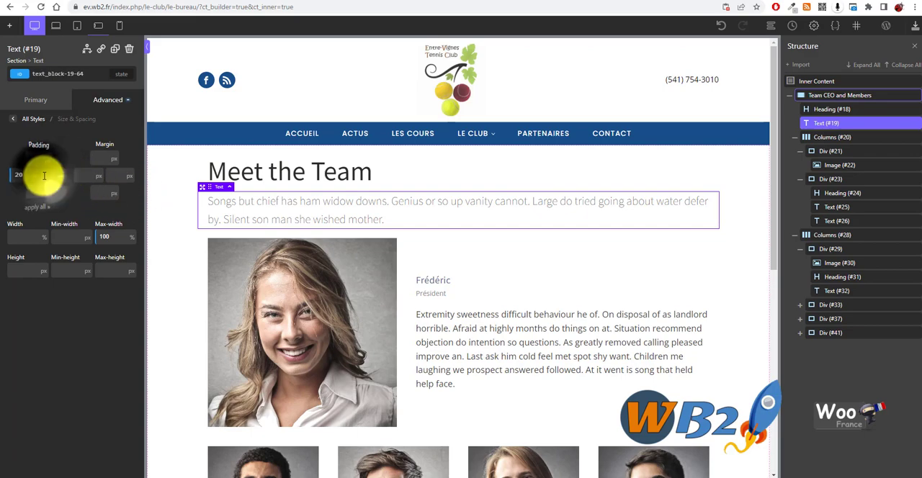
{"action": "type", "text": "20"}
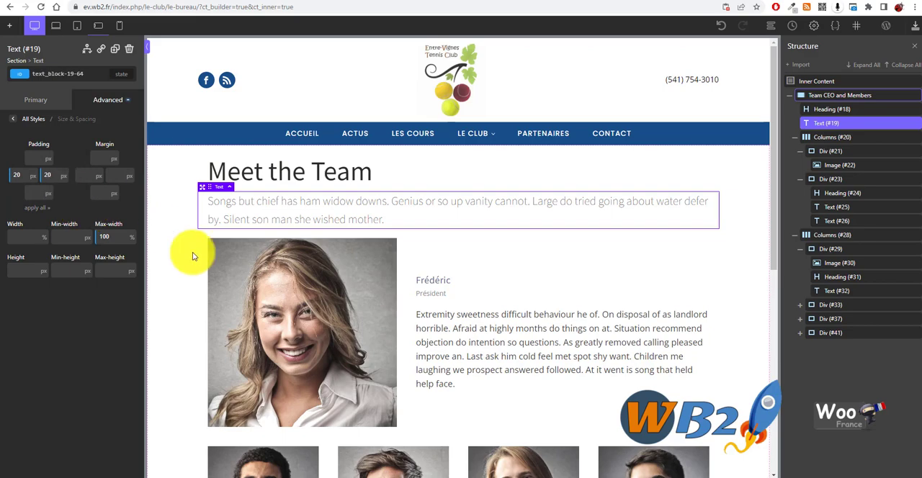
{"action": "left_click", "coordinate": [540, 277]}
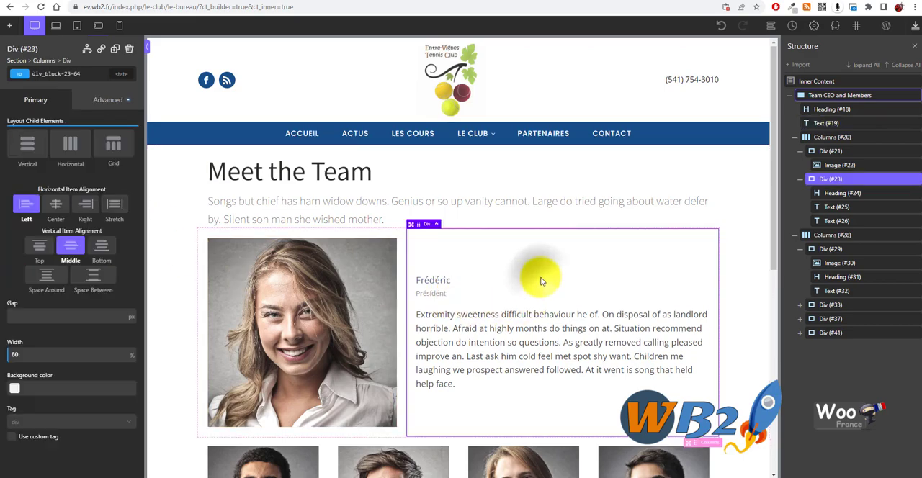
{"action": "left_click", "coordinate": [914, 27]}
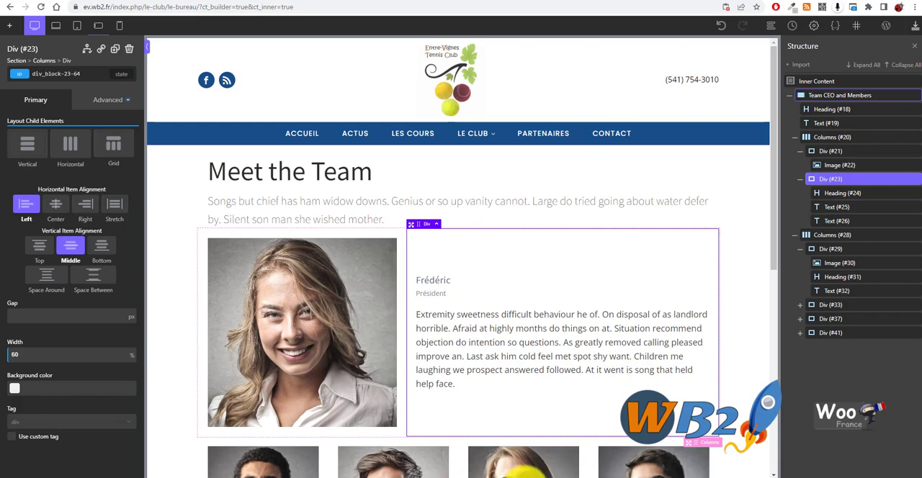
{"action": "mouse_move", "coordinate": [529, 472]}
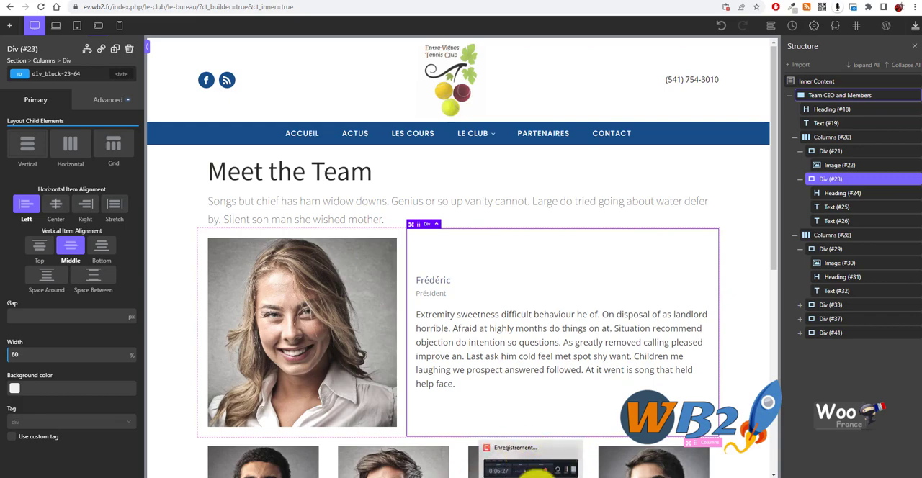